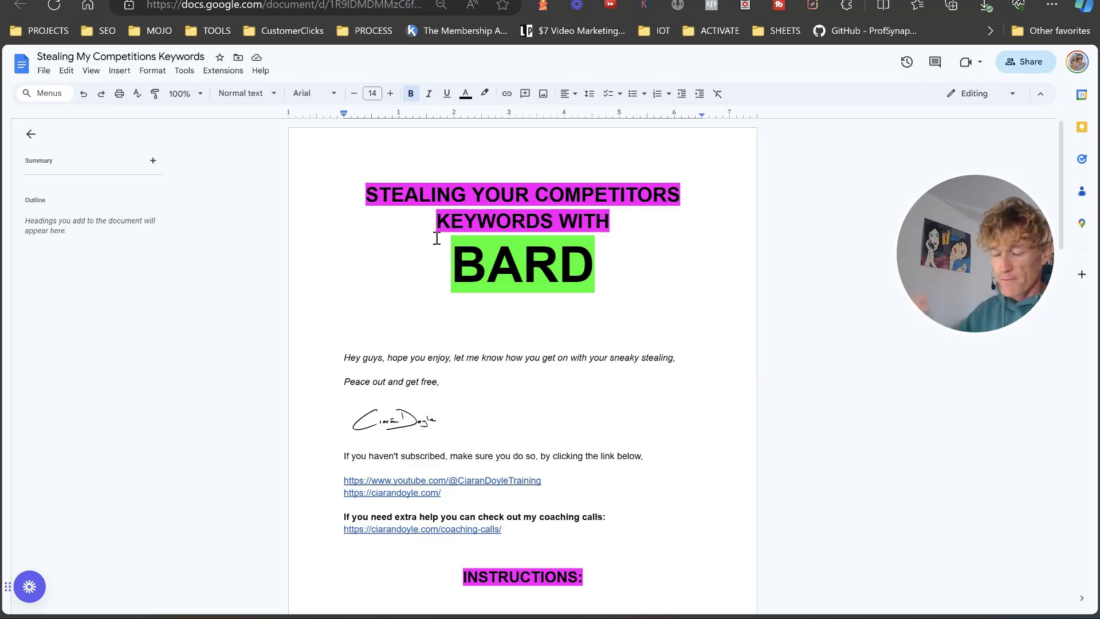
Ask Bard to list the top 5 ranking websites for the search term [backlinks for seo], using the document's prompt template.
scroll(357, 273, down, 3)
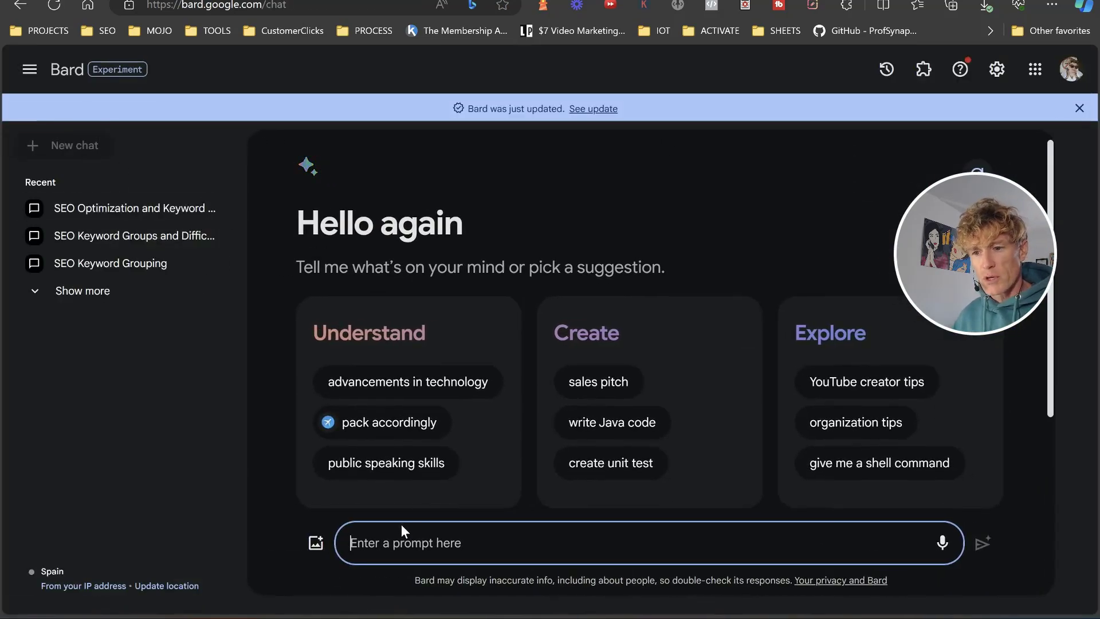
text(Can you make a list of the  top 5 ranking websites for the search term [INSERT SEARCH TERM])
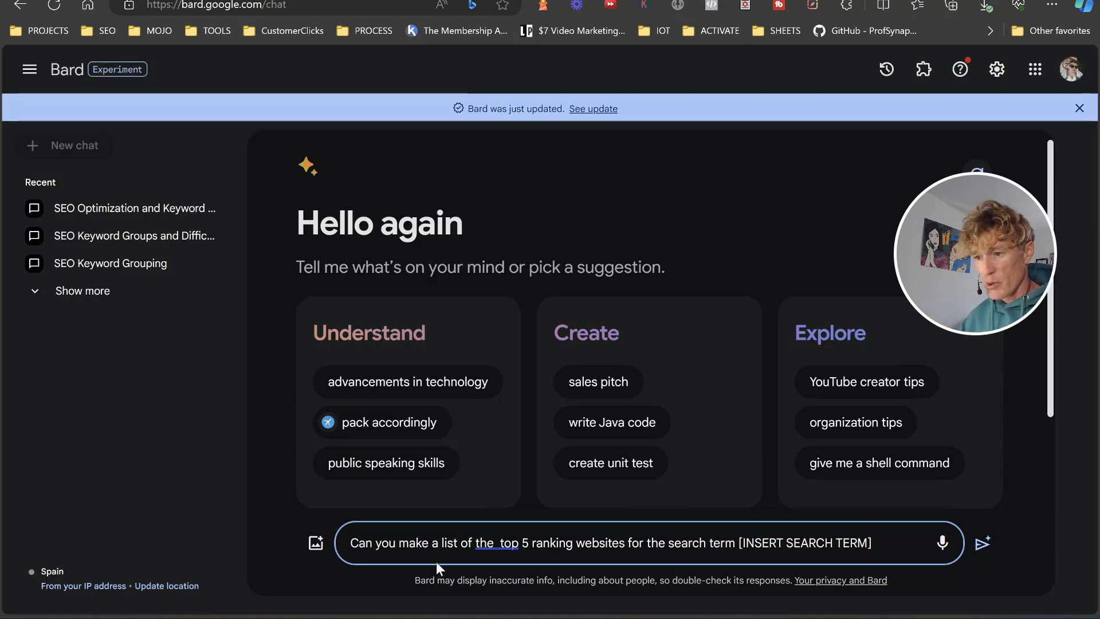
drag(855, 546, 742, 543)
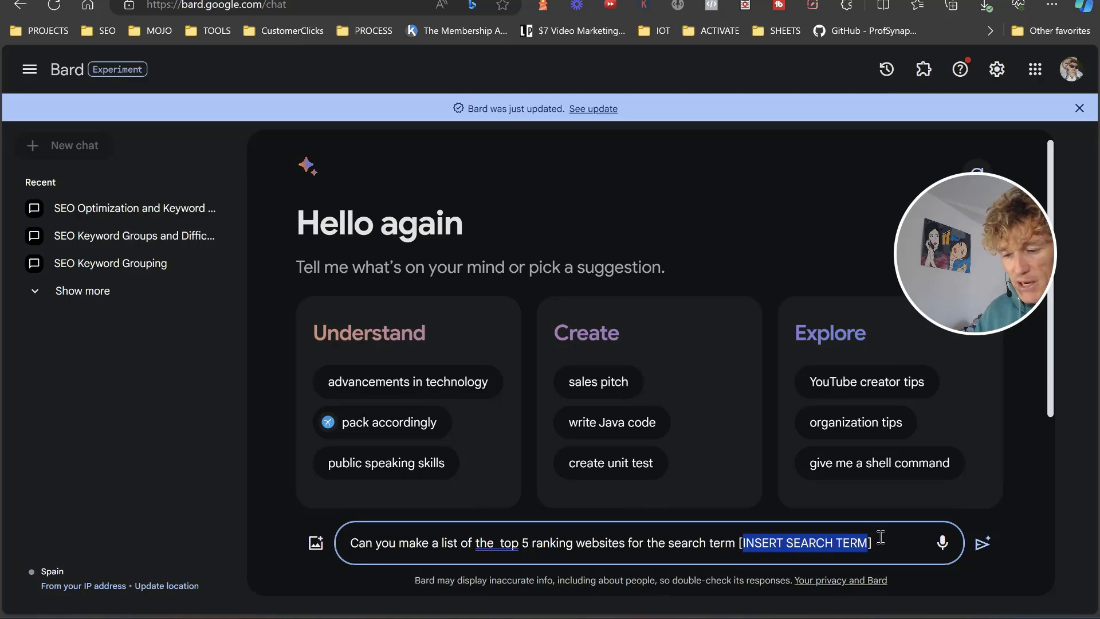
key(BackSpace)
text(backlinks for seo)
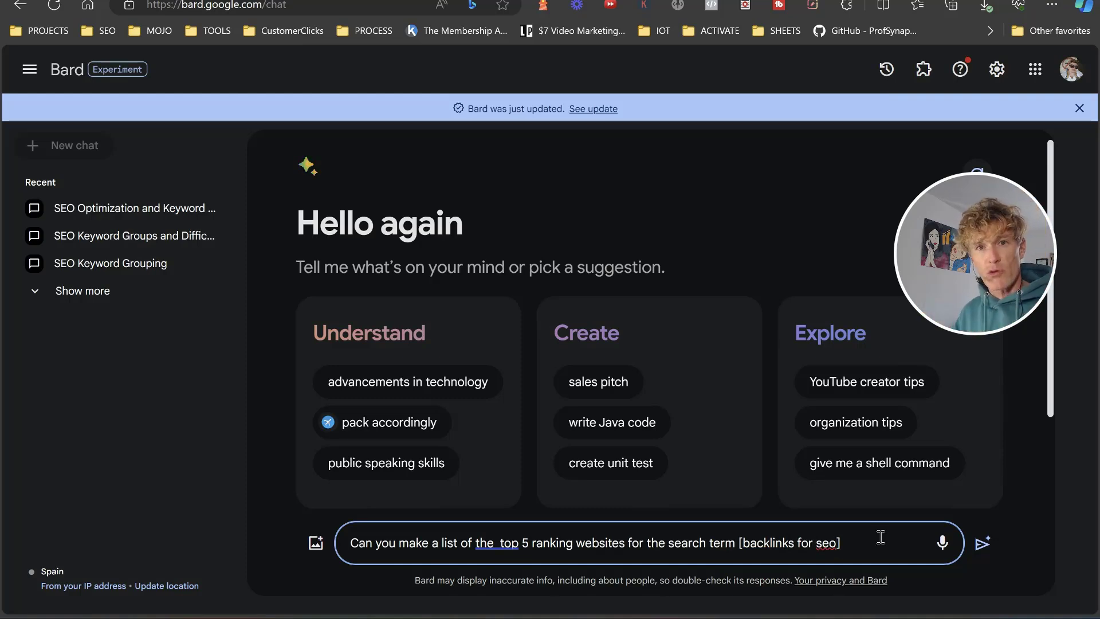
key(Return)
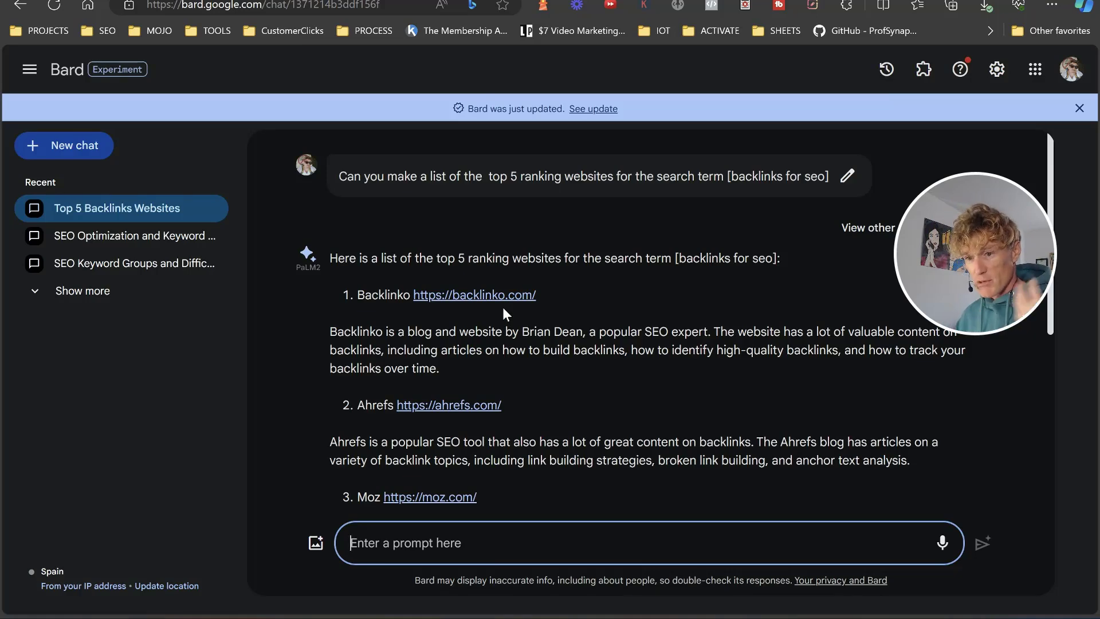
Review Bard's list of ranking websites and select the Backlinko web address for copying.
scroll(519, 317, down, 4)
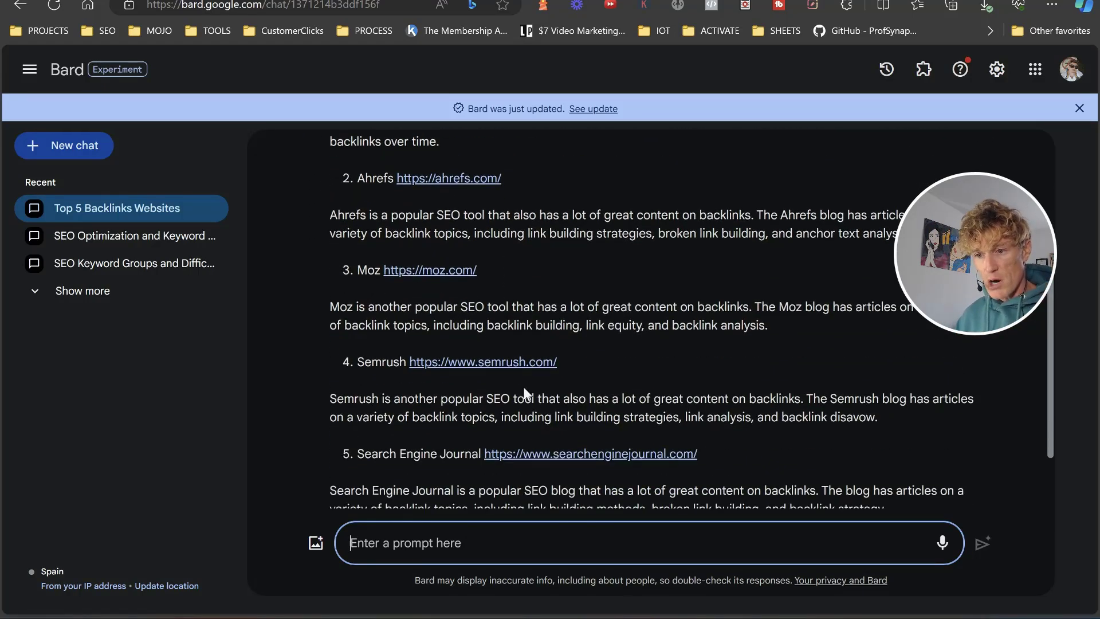
scroll(569, 350, down, 1)
scroll(726, 406, up, 5)
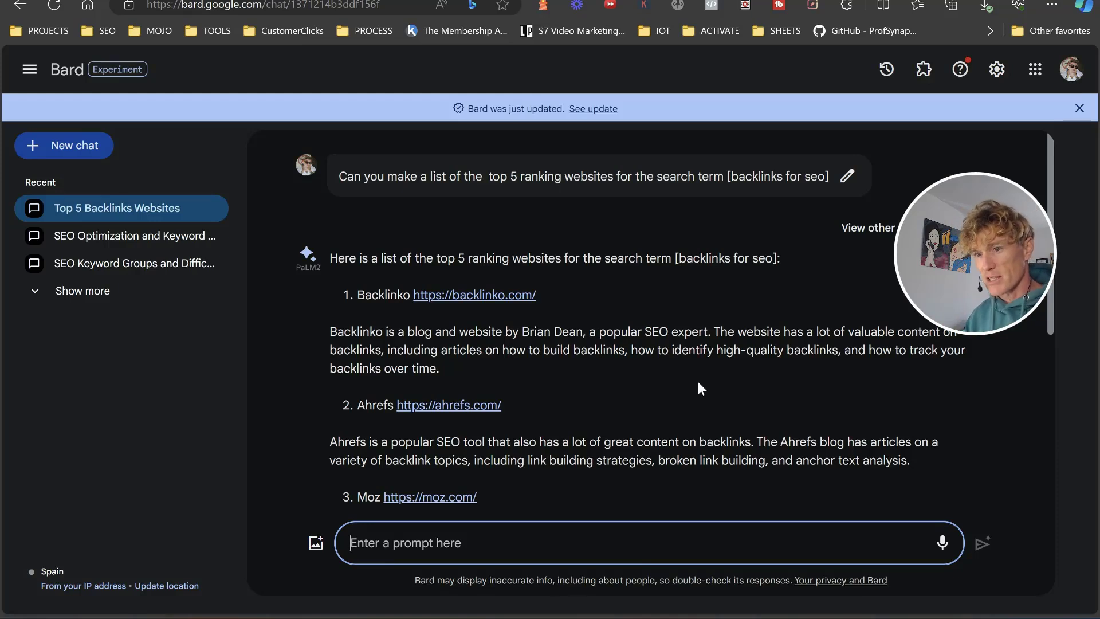
drag(568, 294, 414, 297)
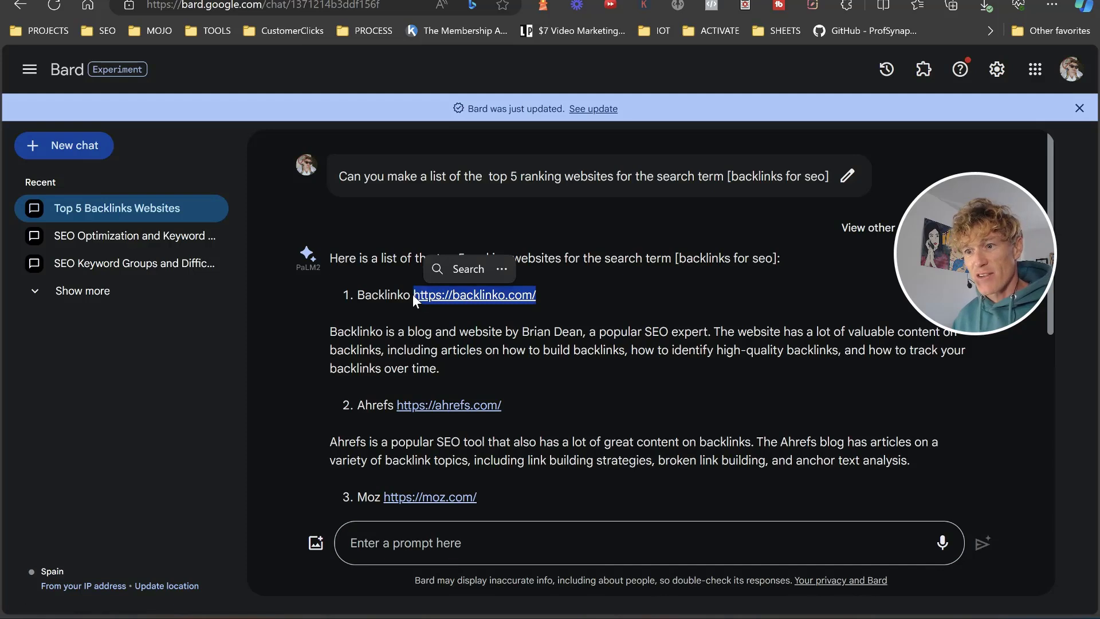
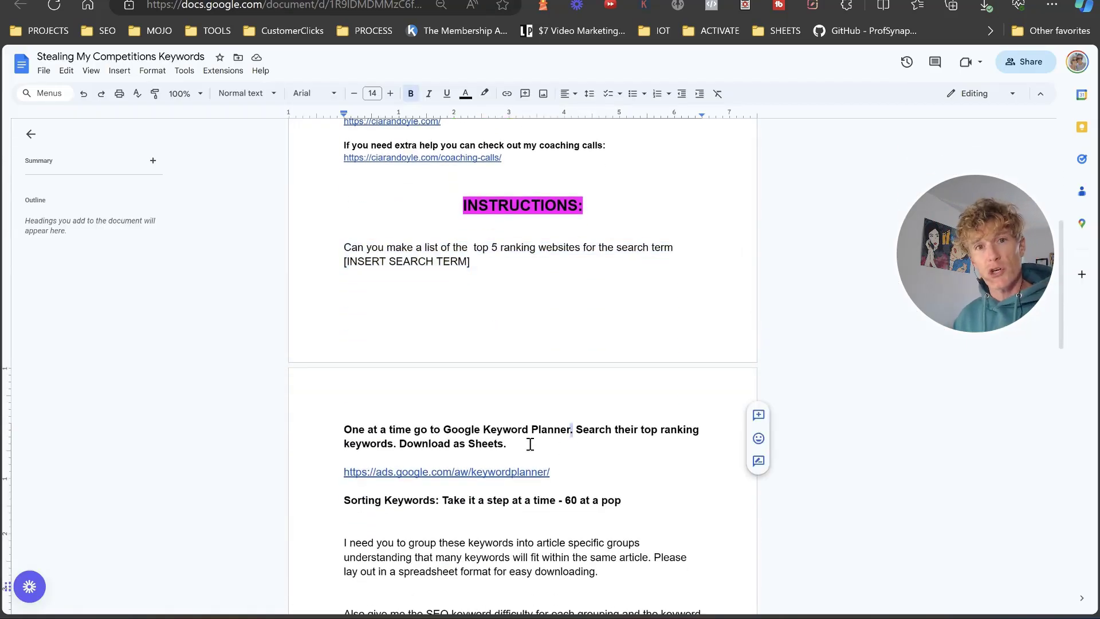
key(ctrl+Tab)
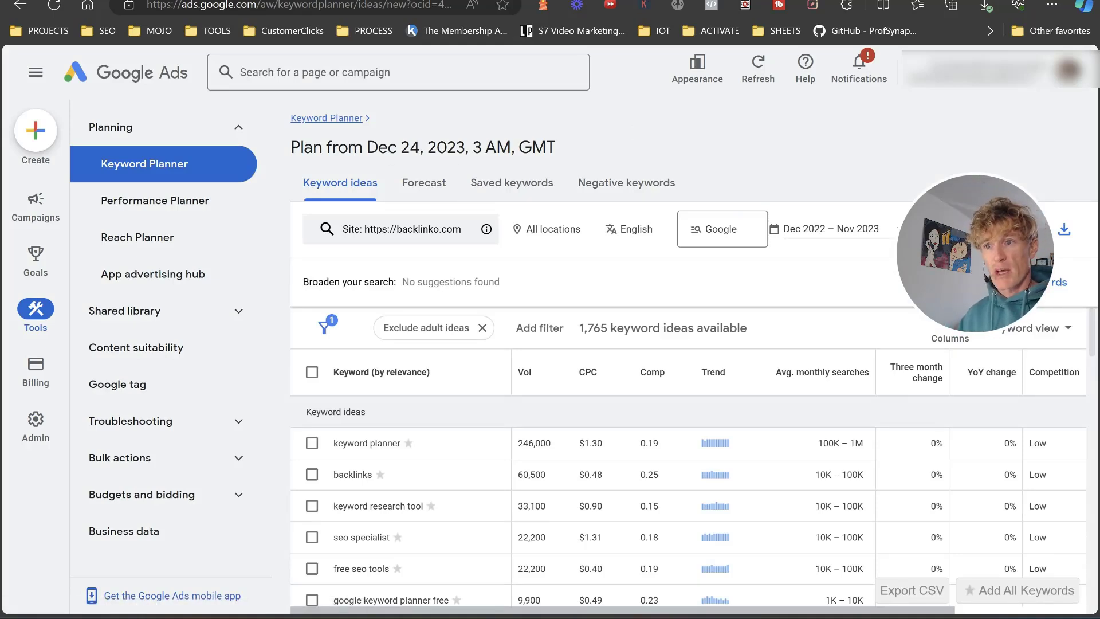
key(ctrl+shift+Tab)
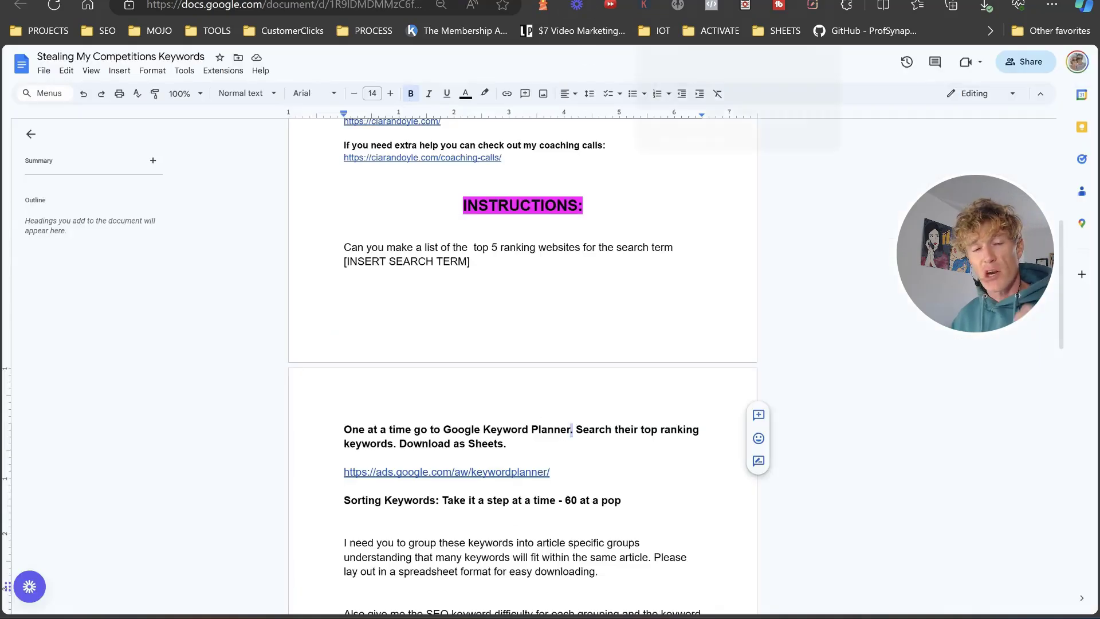
key(ctrl+Tab)
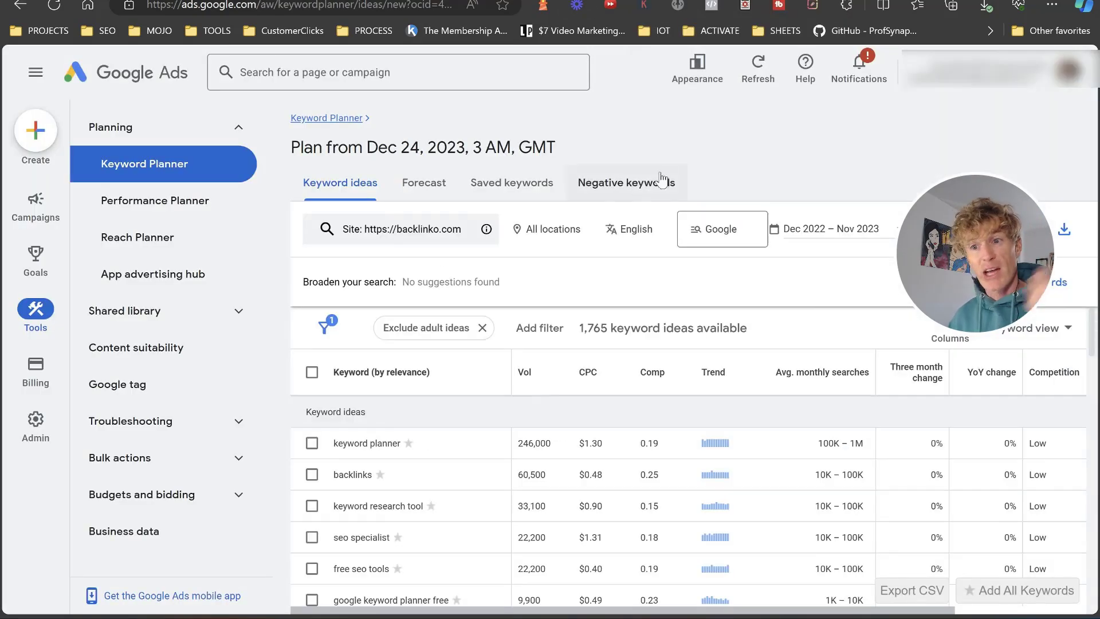
right_click(9, 7)
click(23, 29)
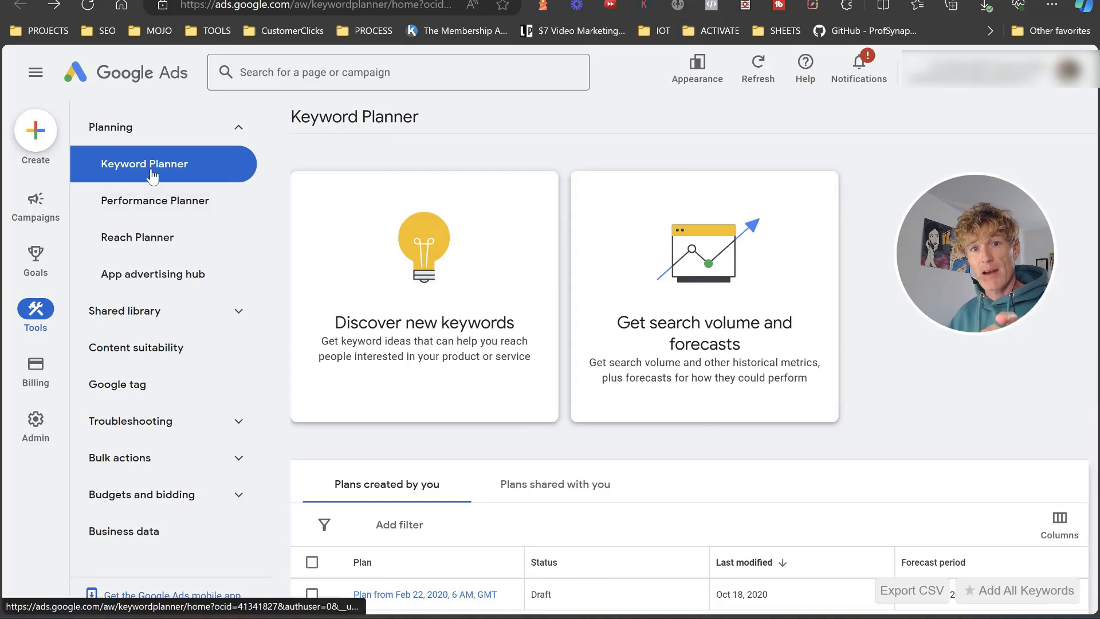
click(457, 341)
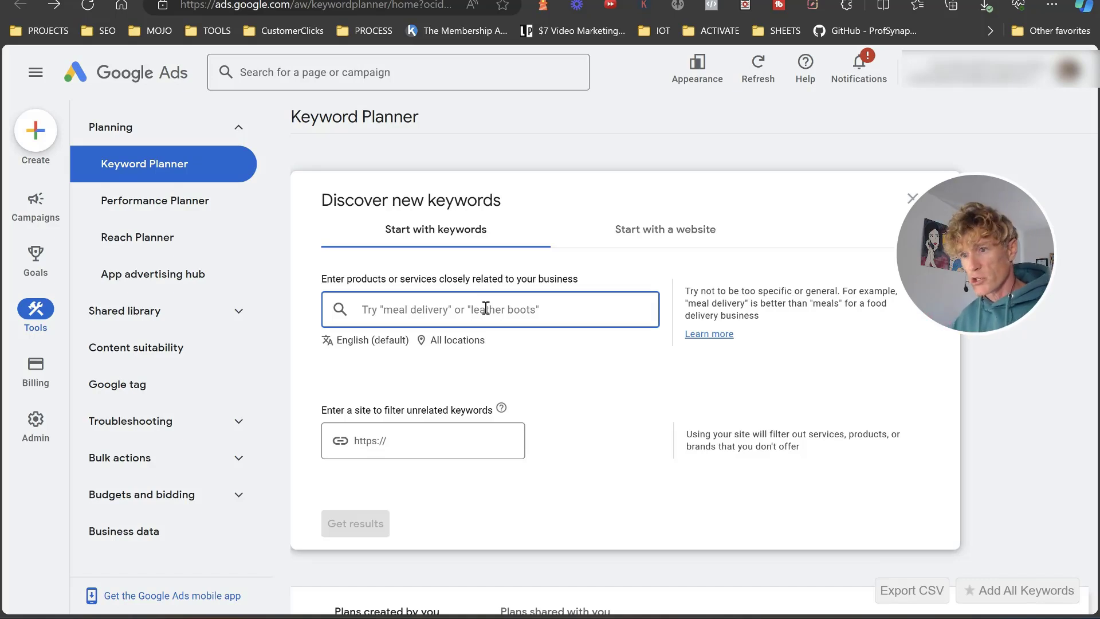
click(682, 237)
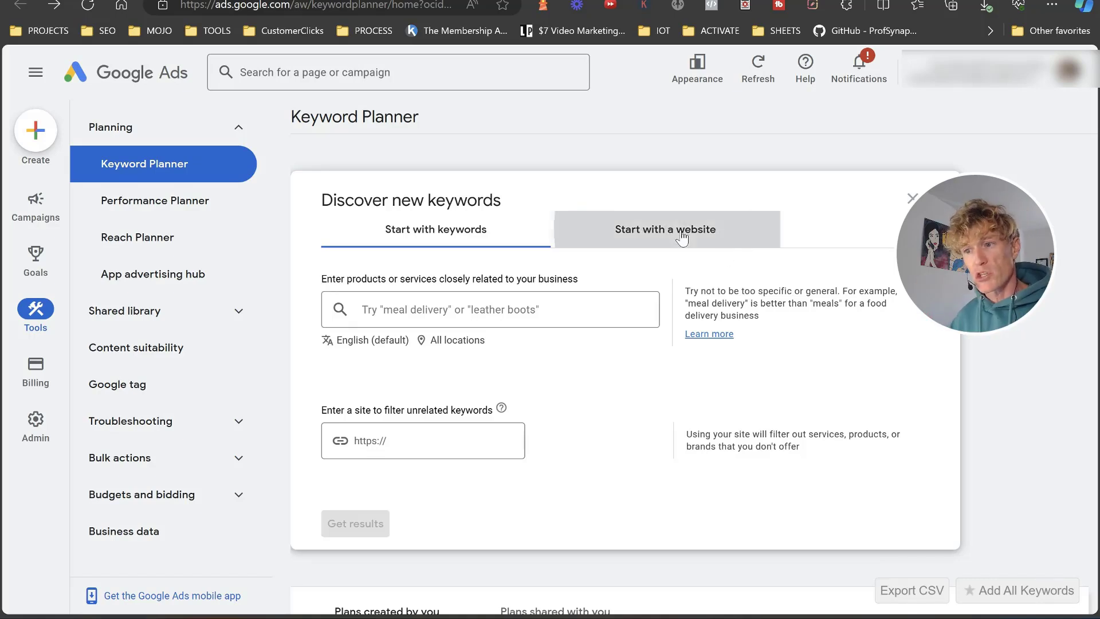
text(https://backlinko.com/)
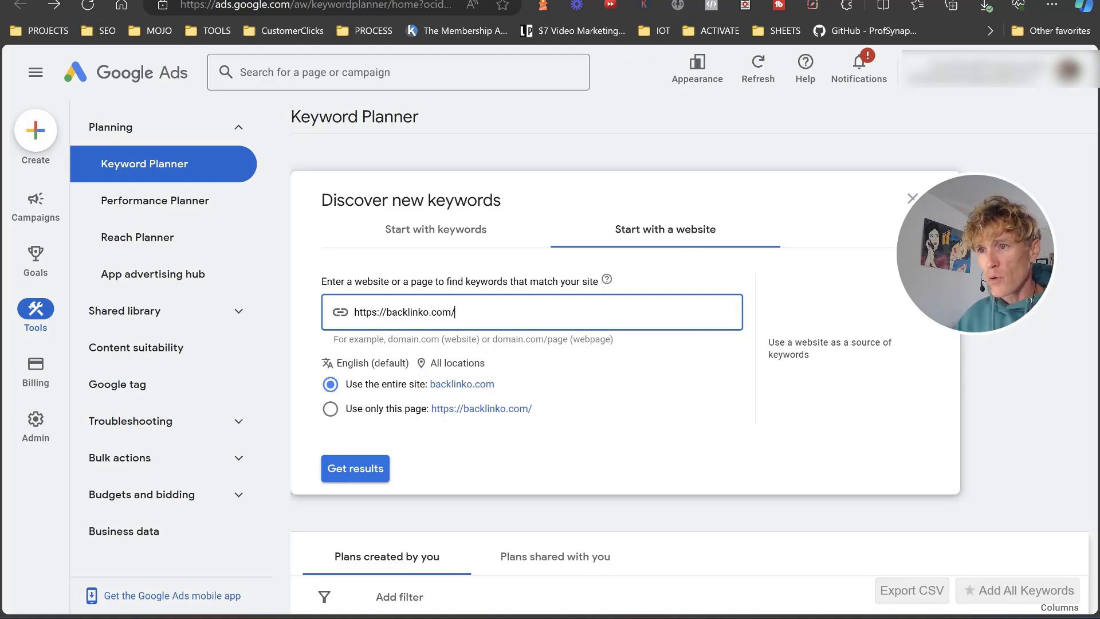
Get keyword ideas for the entire backlinko.com site in English for all locations, and look over the resulting list.
key(ctrl+Tab)
scroll(487, 312, down, 3)
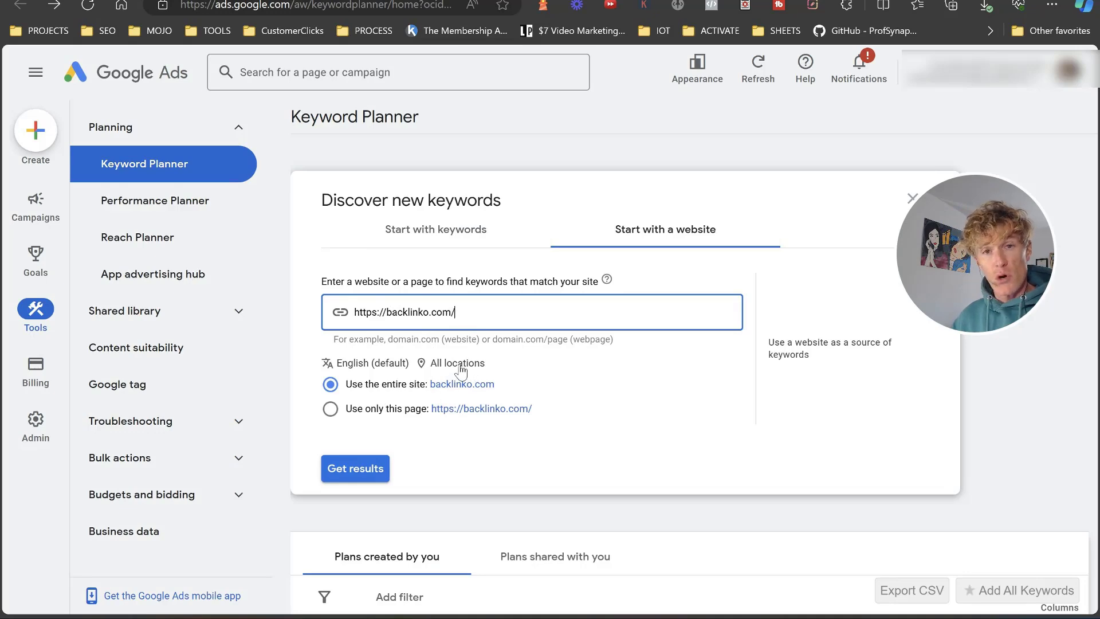
click(458, 363)
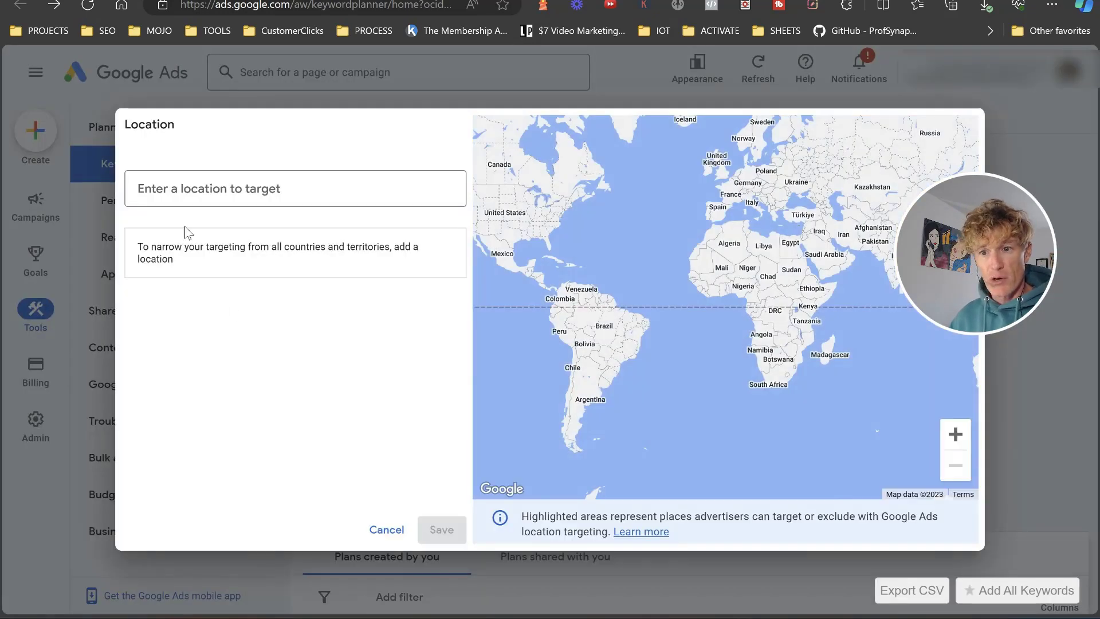
click(393, 529)
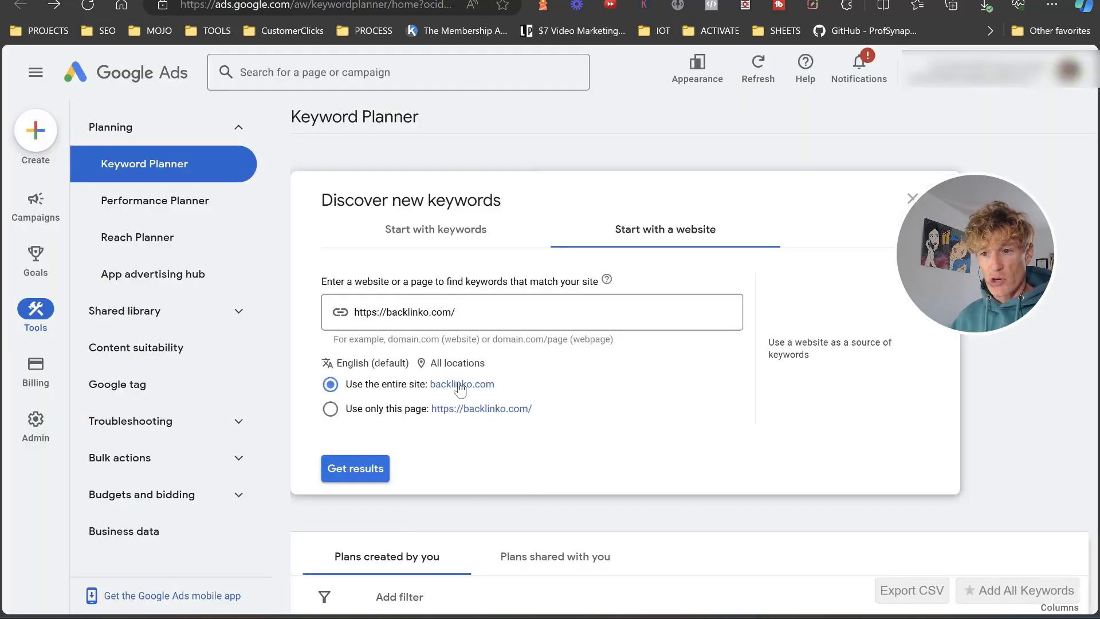
click(358, 473)
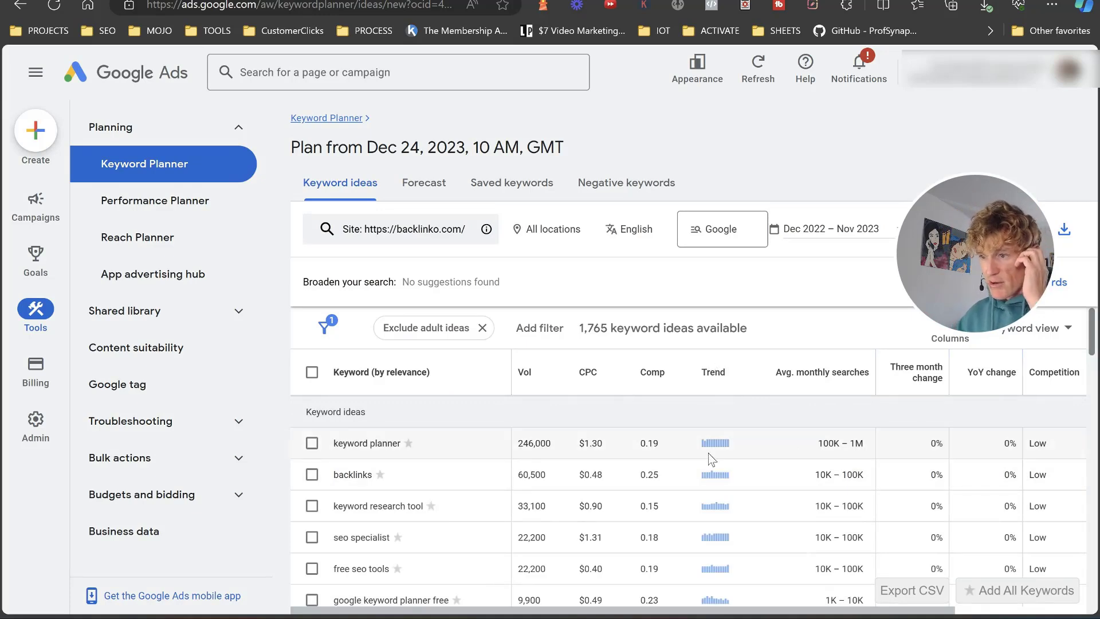
scroll(504, 475, down, 10)
scroll(568, 525, up, 10)
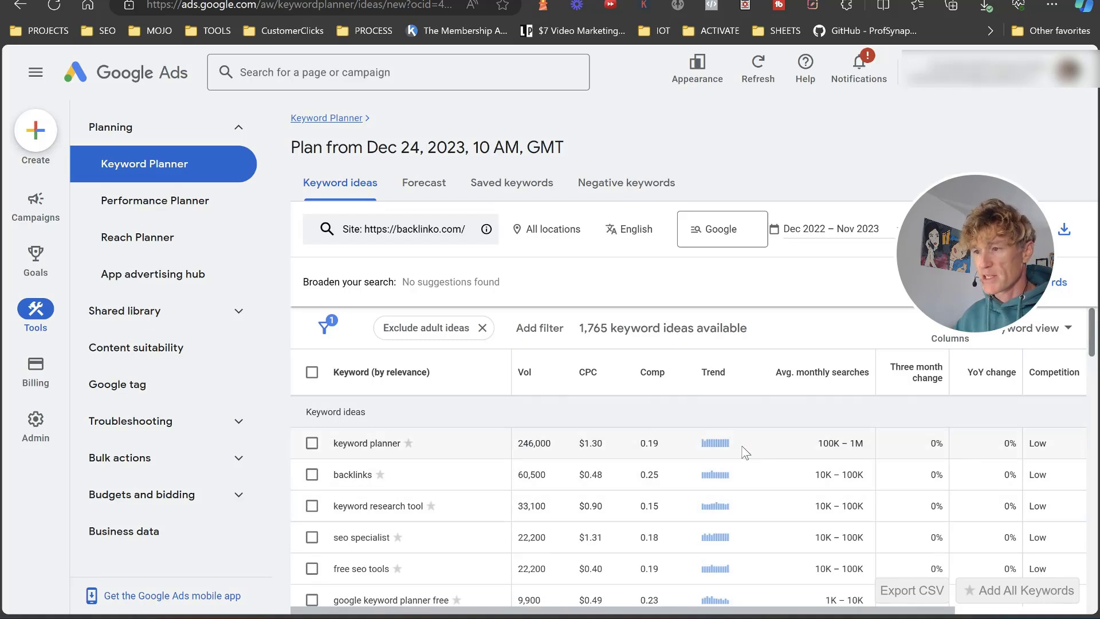
Download the keyword ideas to Google Sheets in My Drive as "Keyword Stats 2023-12-24 at 11_08_44".
click(1064, 232)
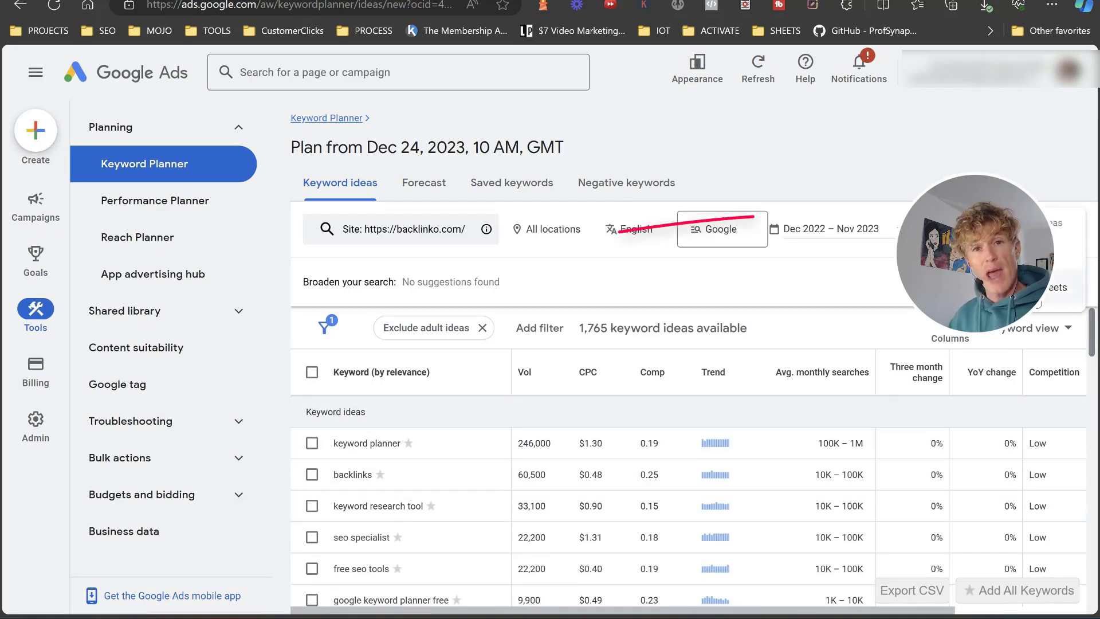
click(1057, 287)
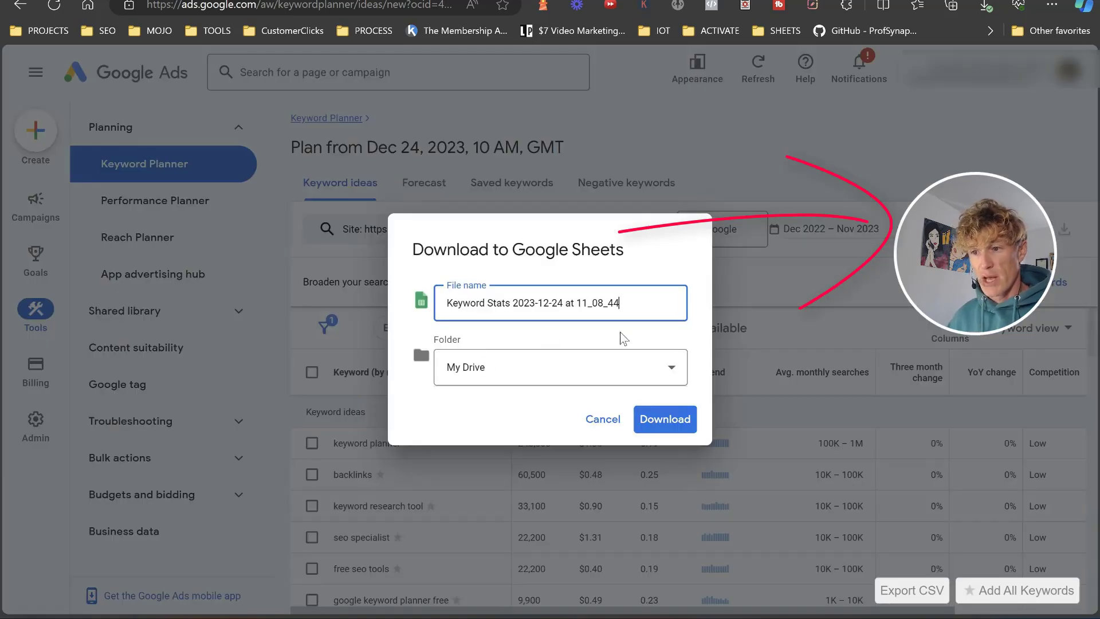
click(659, 418)
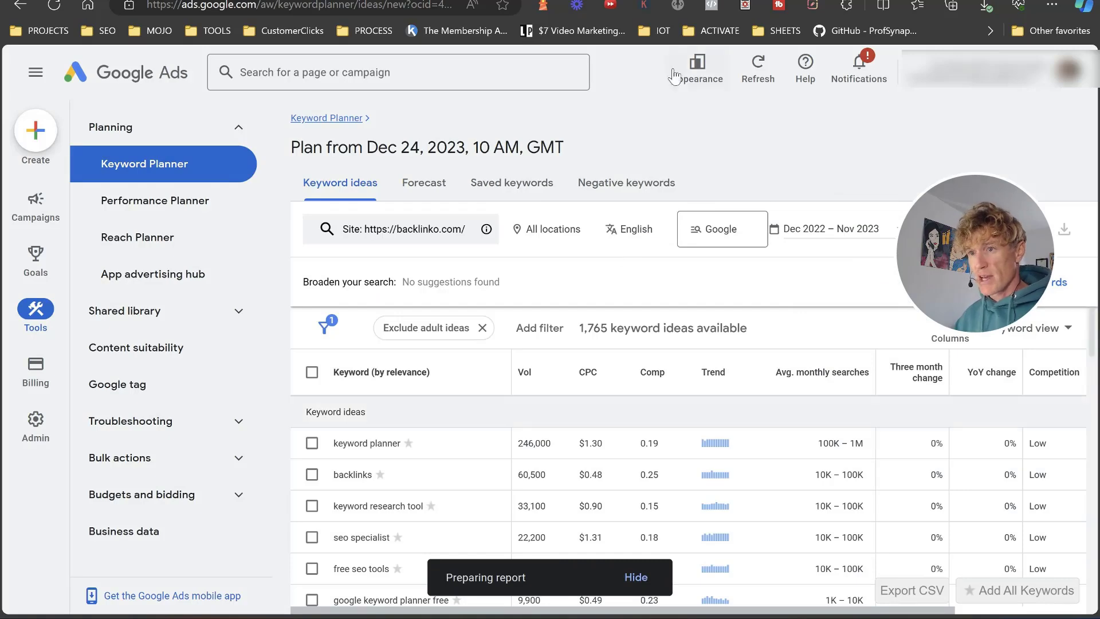
In the instructions document, rewrite the sorting line as "Sorting Keywords: Take it a step at a time - 50 at a pop".
click(598, 4)
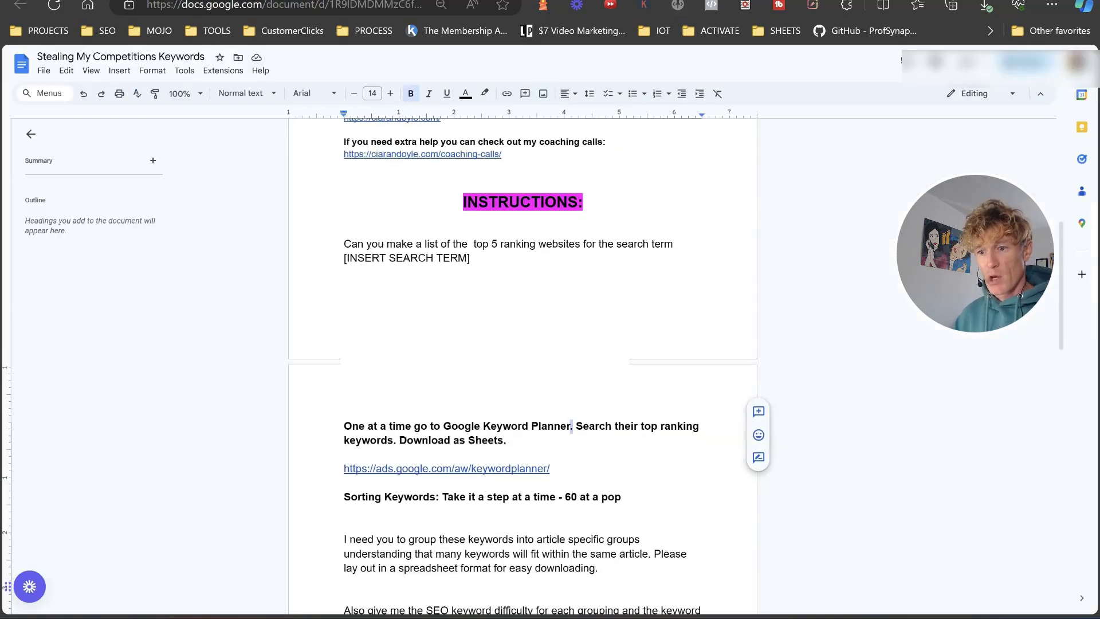
scroll(573, 286, down, 3)
click(658, 351)
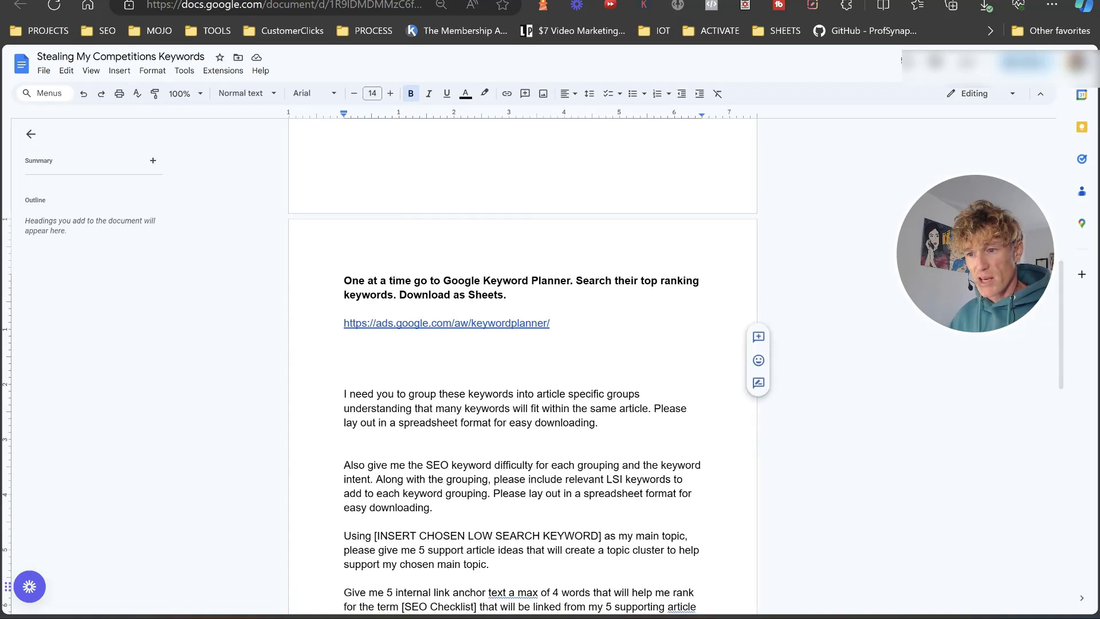
text(Sorting Keywords: Take it a step at a time - 50 at a pop)
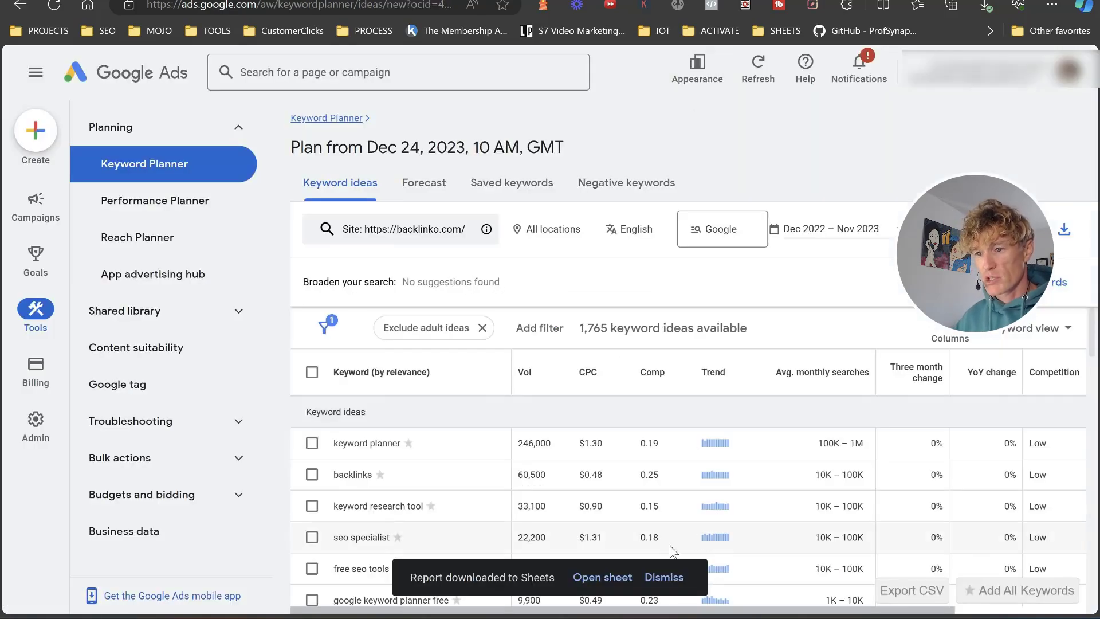
Open the downloaded keyword sheet, fit column A to its contents, and copy the keywords in A4:A54.
click(605, 578)
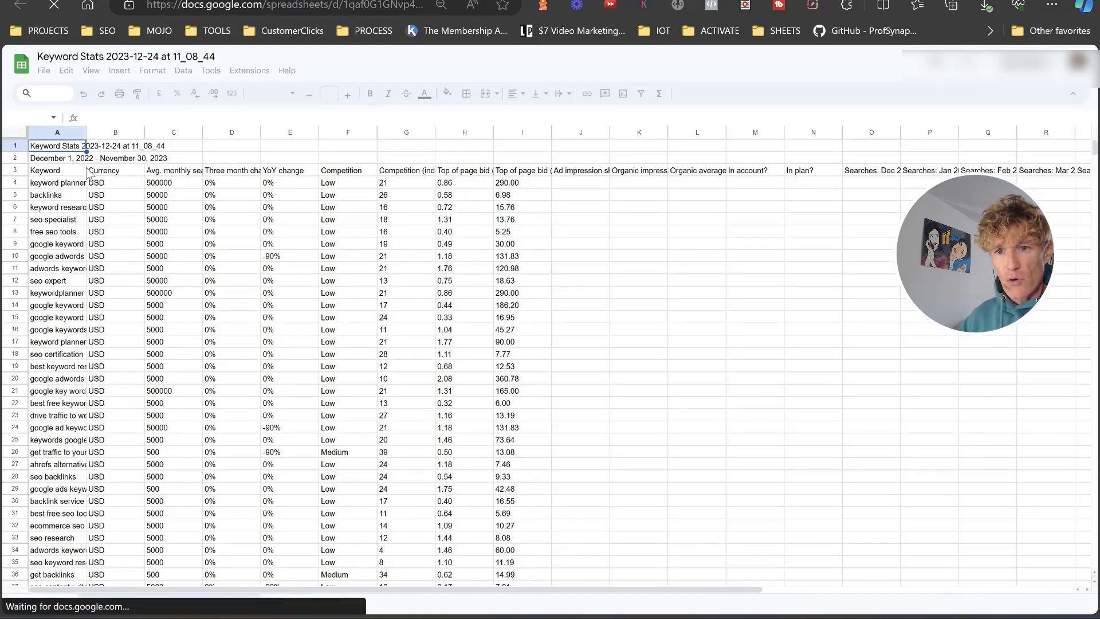
double_click(87, 133)
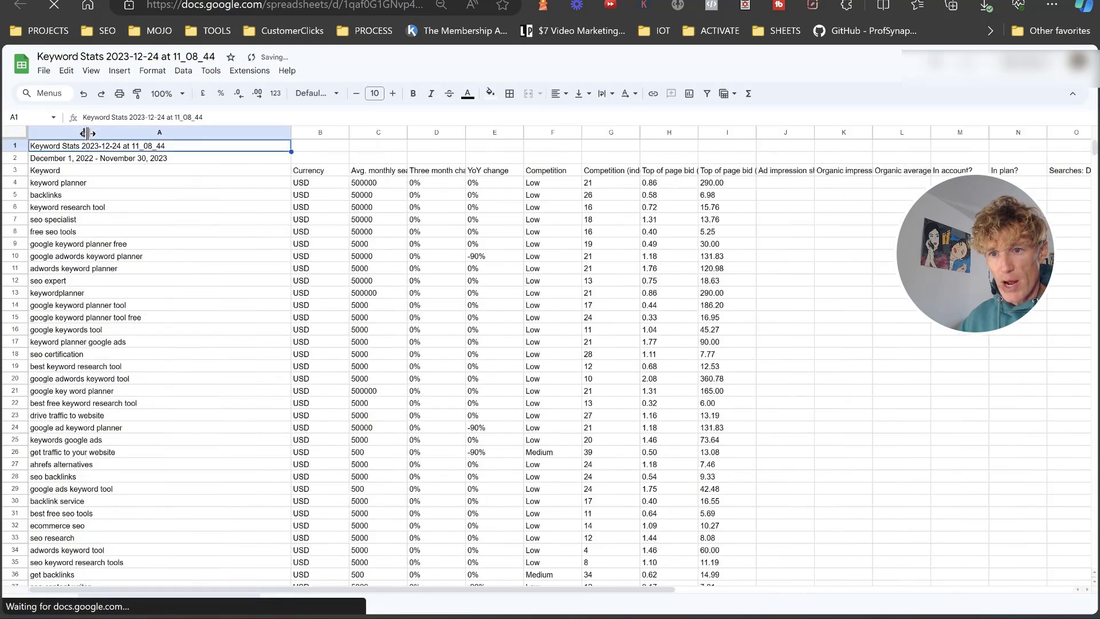
drag(132, 183, 118, 455)
key(ctrl+c)
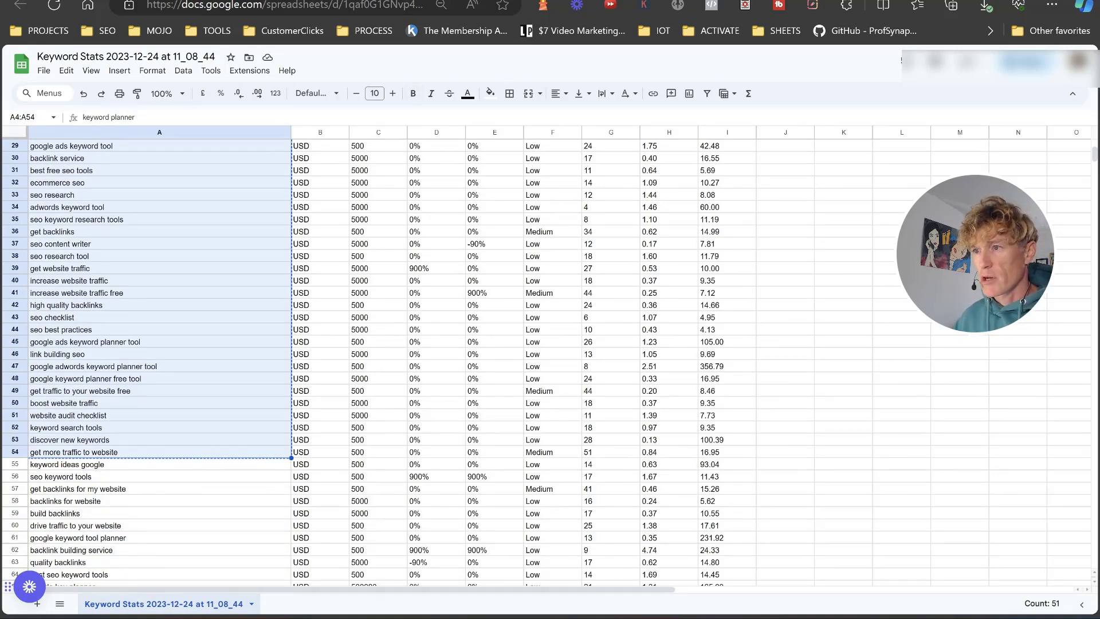
Paste the copied keywords into a new prompt in the Bard chat.
click(692, 1)
click(400, 542)
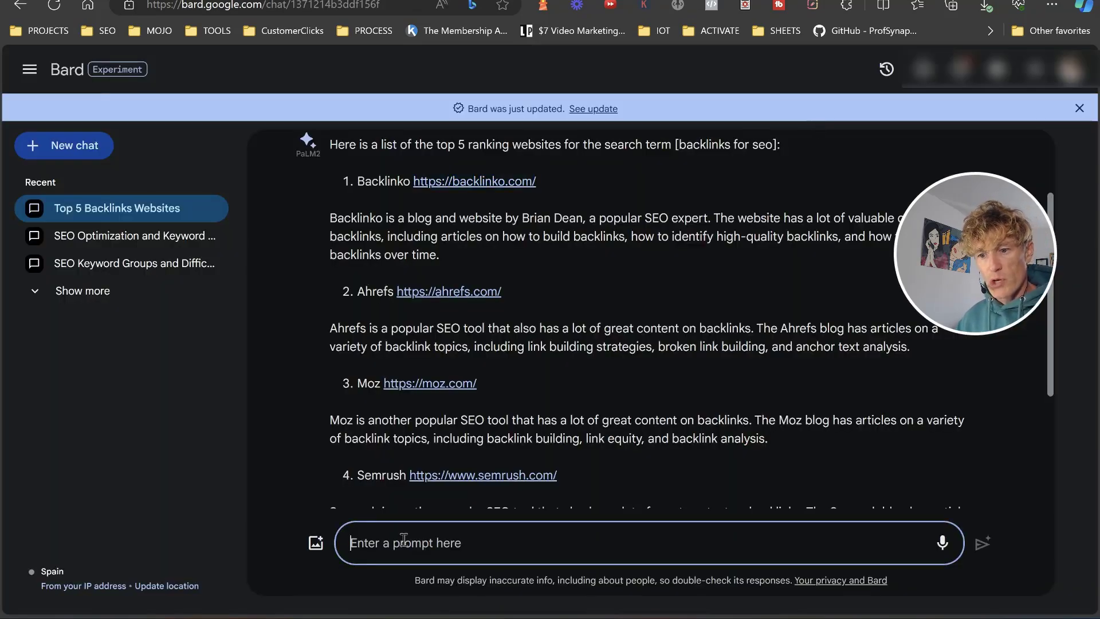
key(ctrl+v)
scroll(401, 483, up, 3)
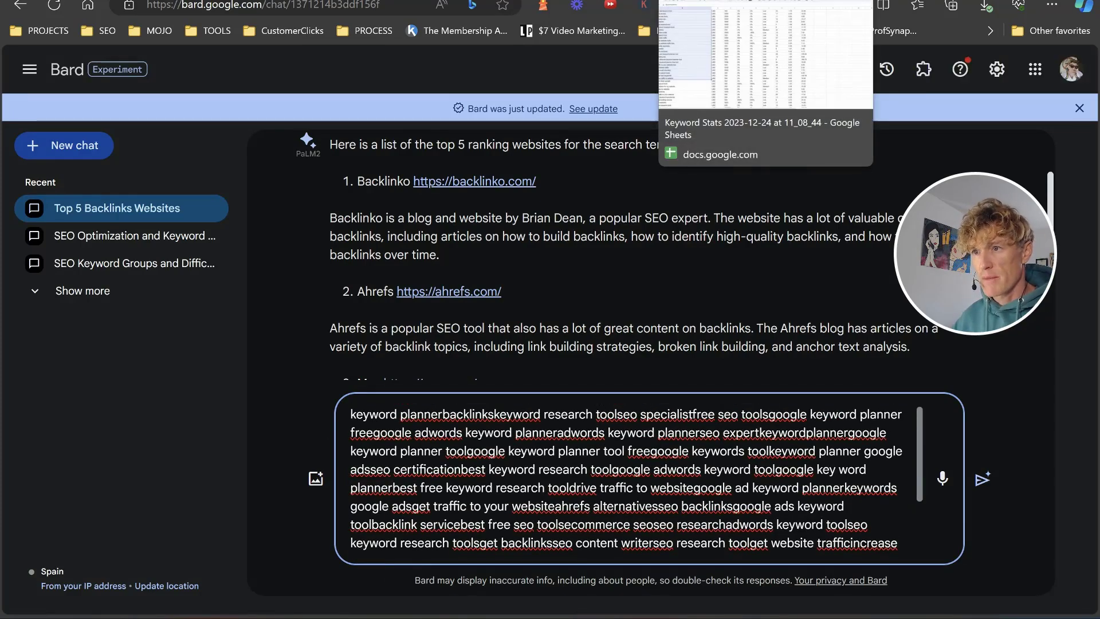
Put the document's article-specific grouping instructions above the keywords, request a spreadsheet format using columns and rows, and send the prompt.
click(676, 0)
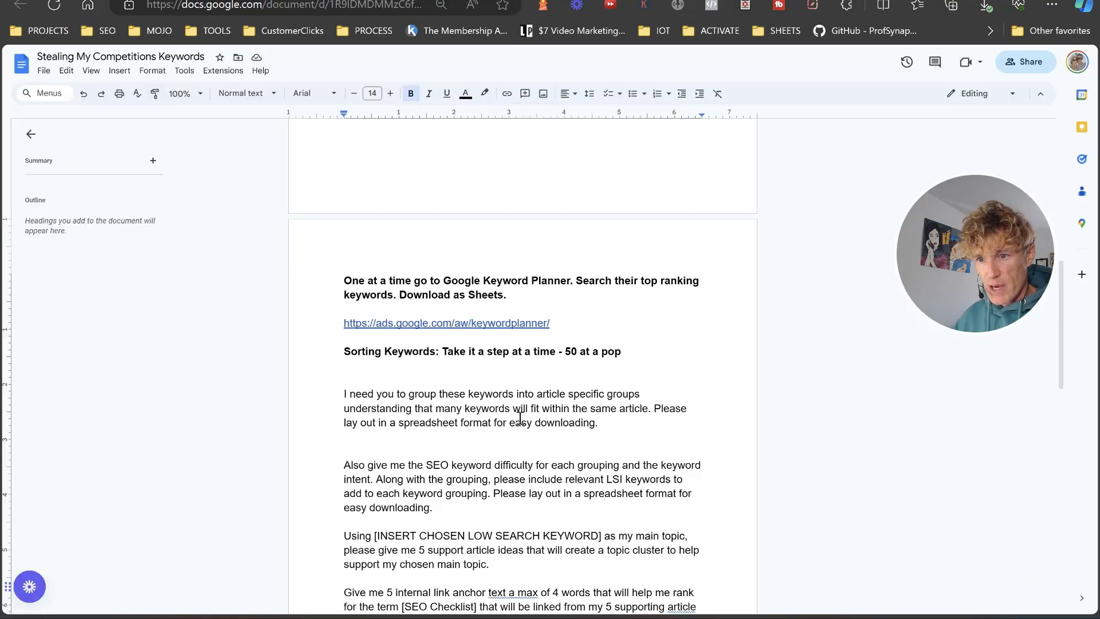
drag(634, 423, 321, 393)
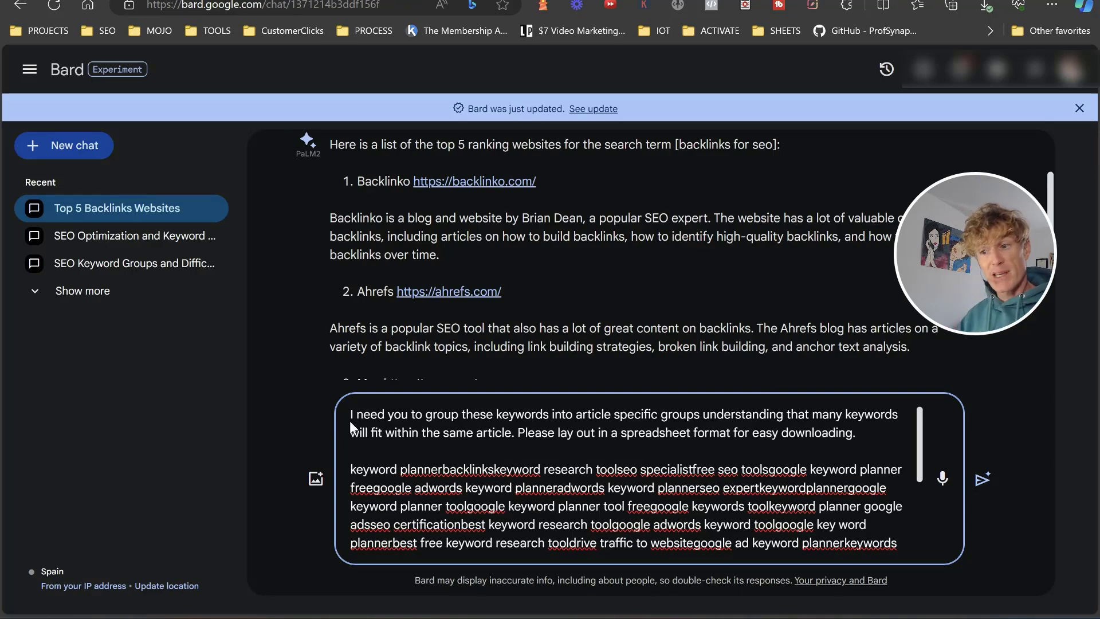
key(Return)
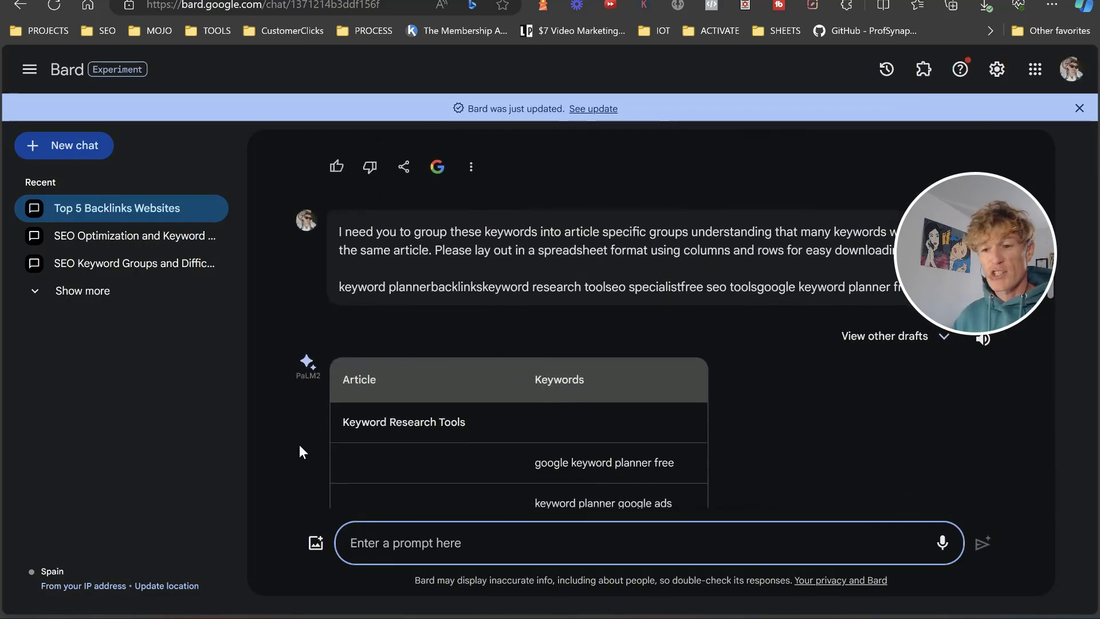
Review the article groups and the keywords assigned to each in Bard's response table.
scroll(432, 328, down, 2)
scroll(455, 278, down, 3)
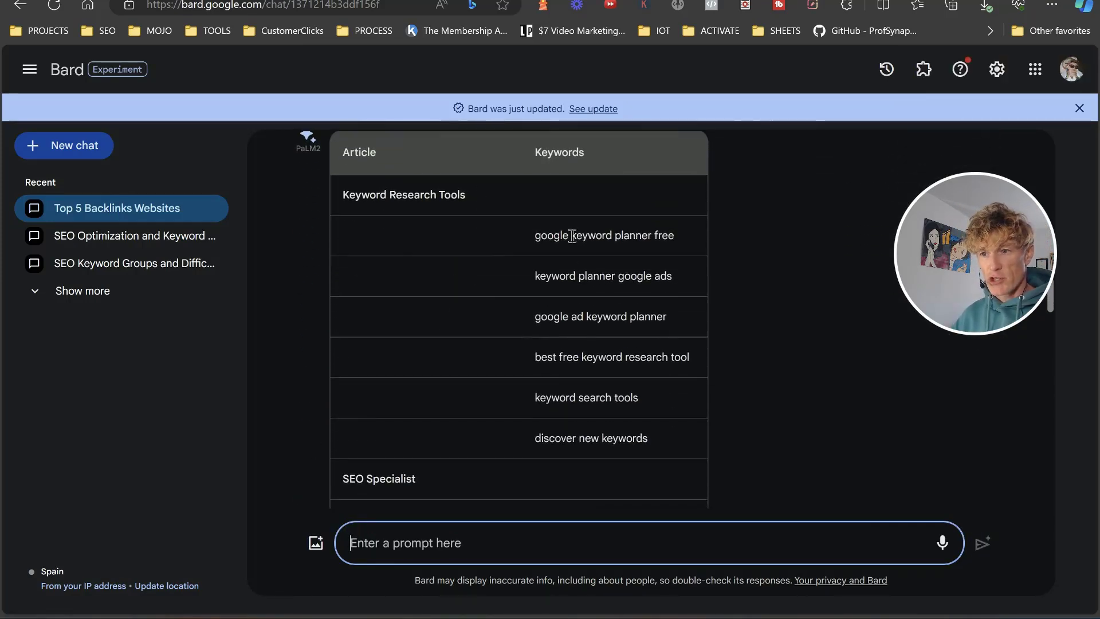
scroll(577, 263, down, 1)
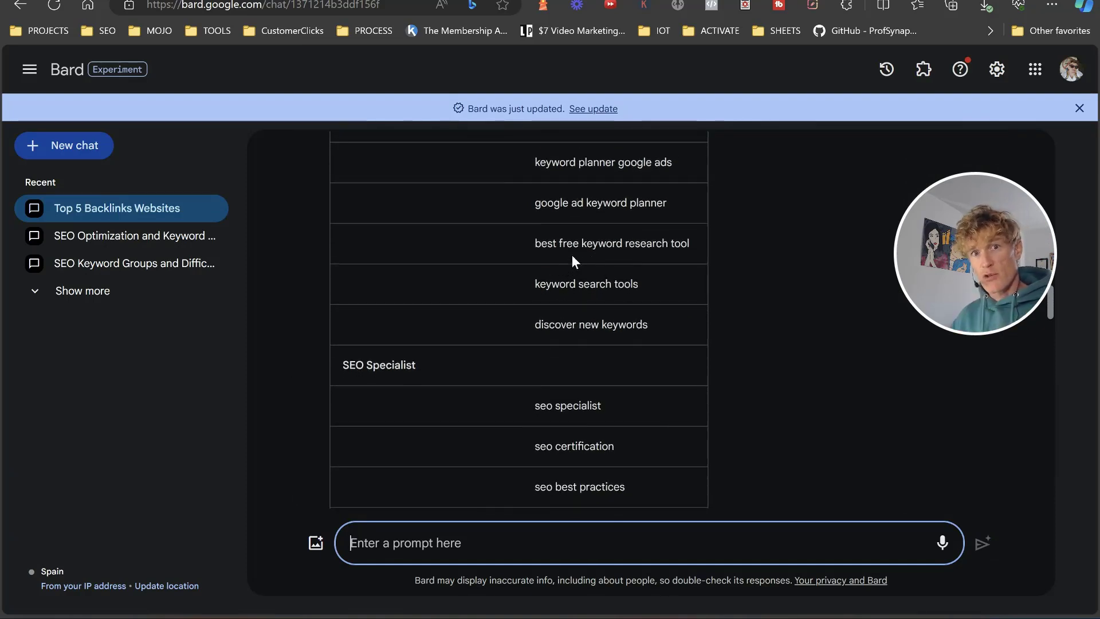
scroll(573, 254, down, 2)
scroll(577, 255, down, 3)
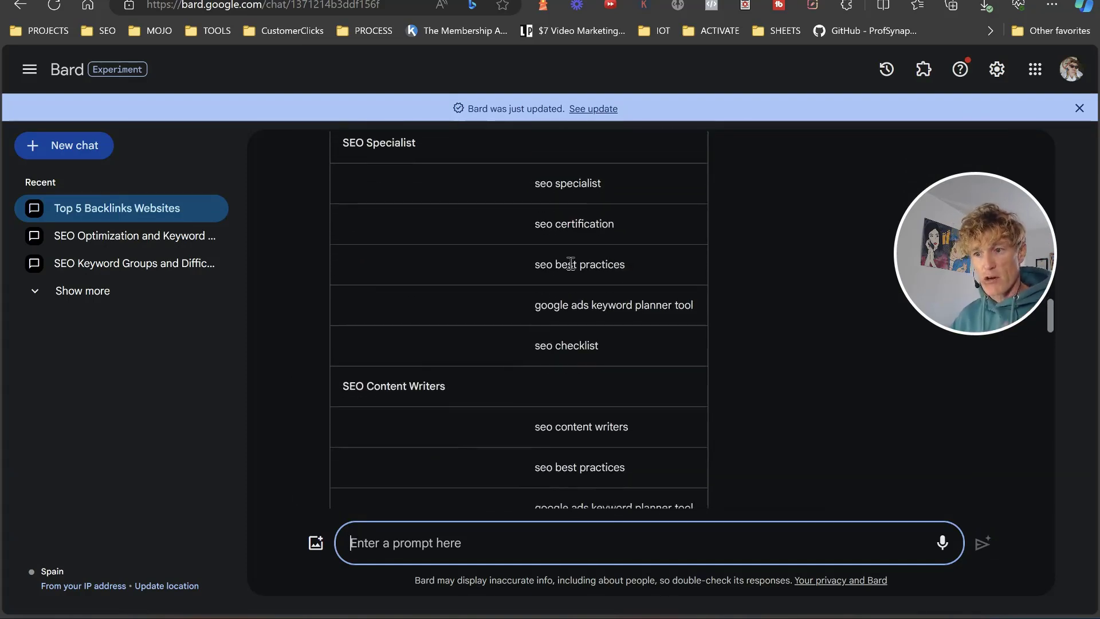
scroll(603, 262, down, 2)
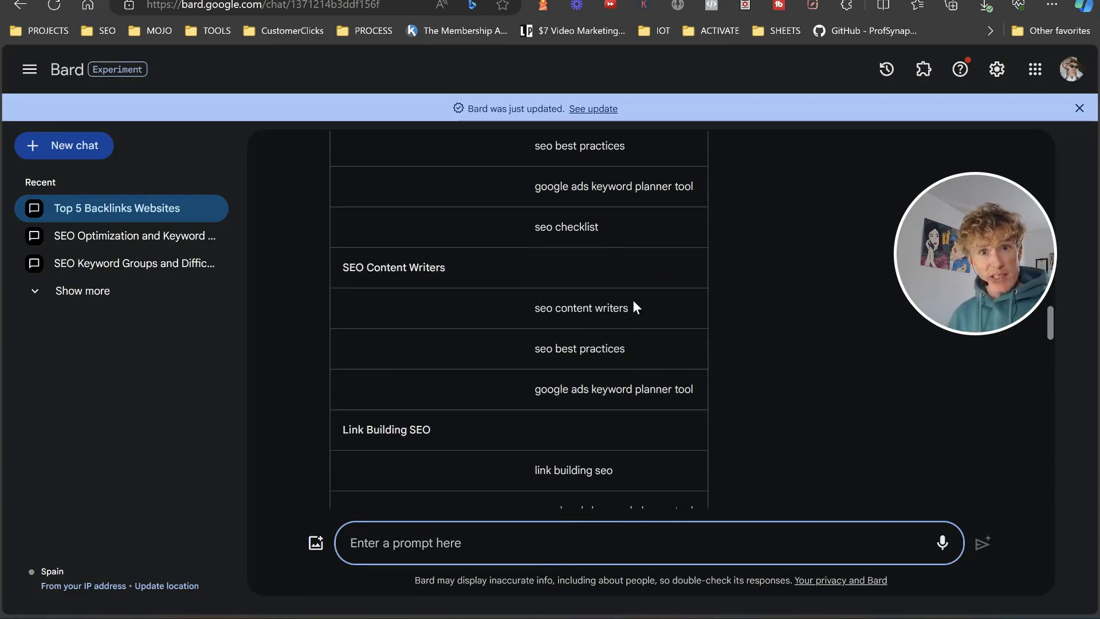
Copy the document's follow-up prompt requesting SEO keyword difficulty, keyword intent and LSI keywords for each grouping, and send it in the Bard chat.
key(ctrl+Tab)
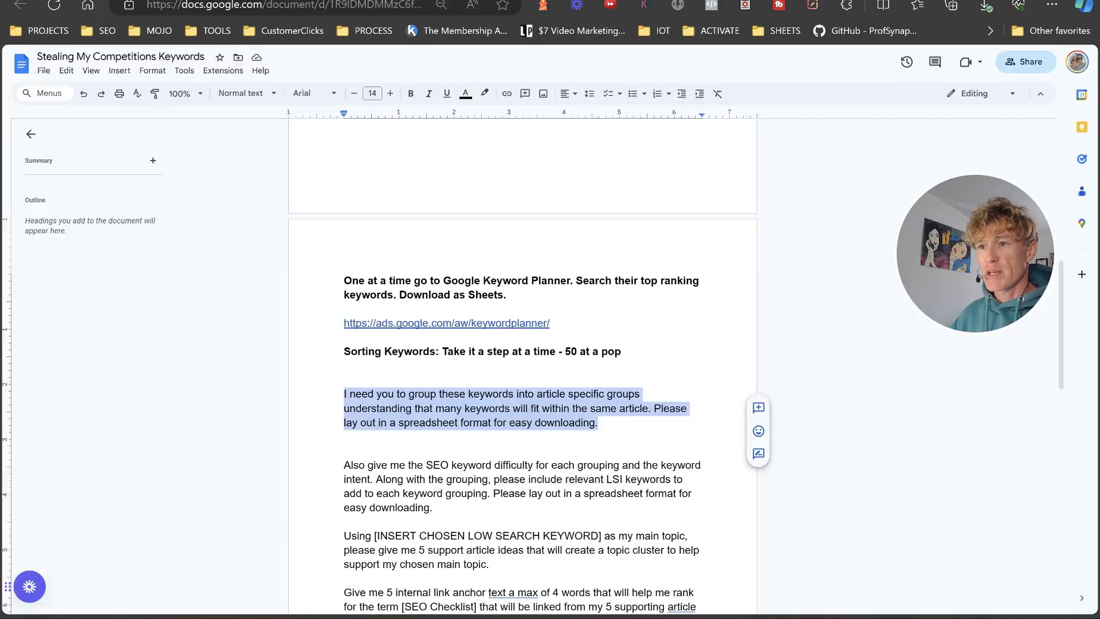
drag(454, 508, 343, 464)
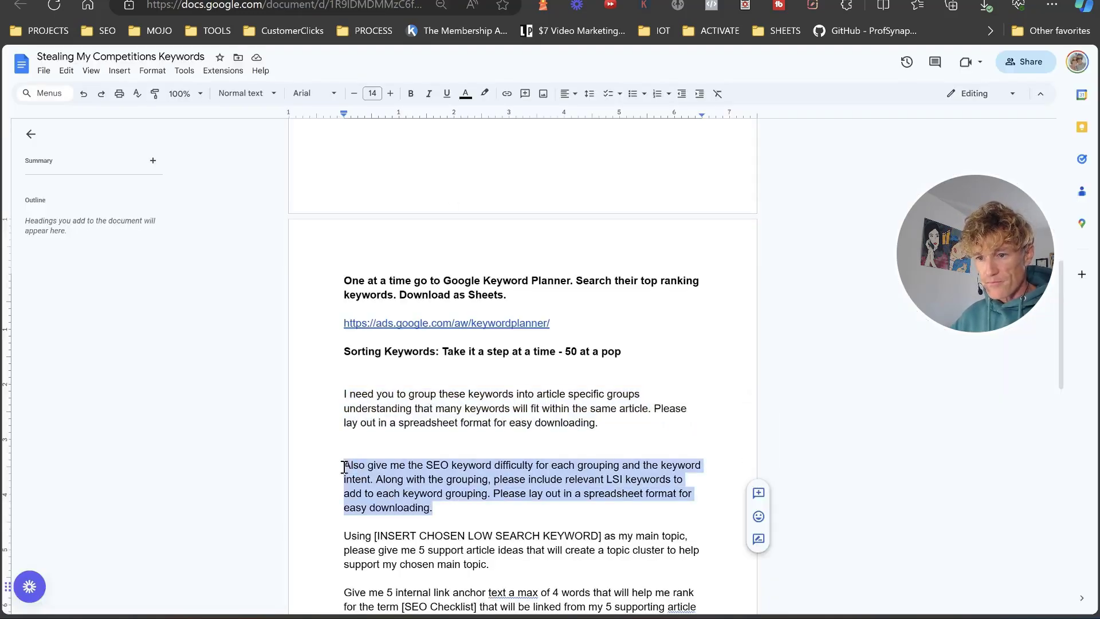
key(ctrl+c)
key(ctrl+shift+Tab)
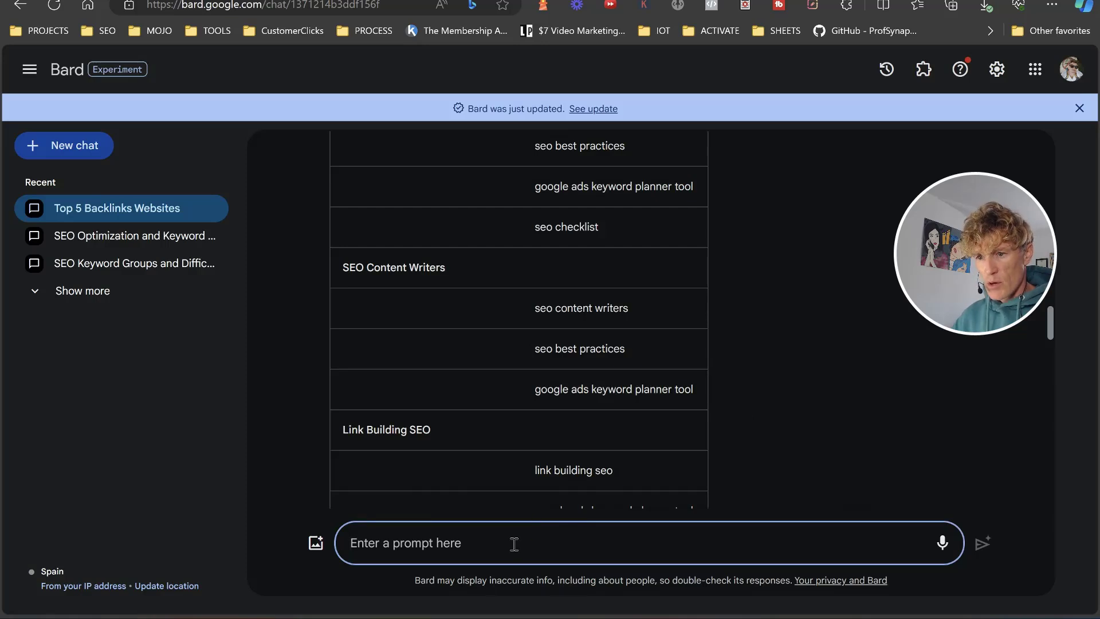
key(ctrl+v)
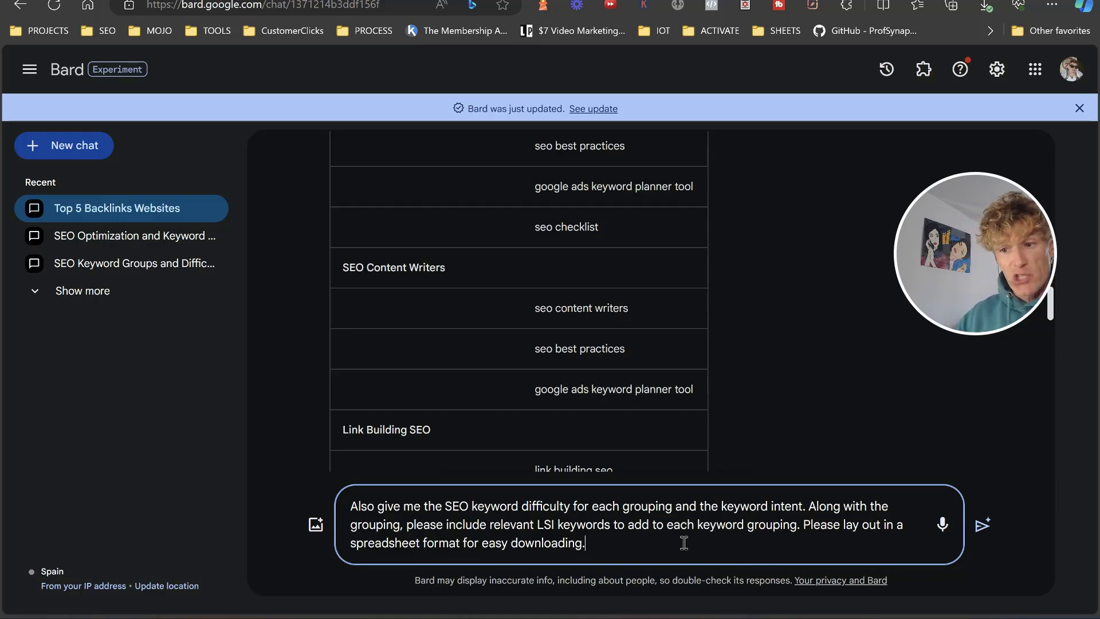
key(Return)
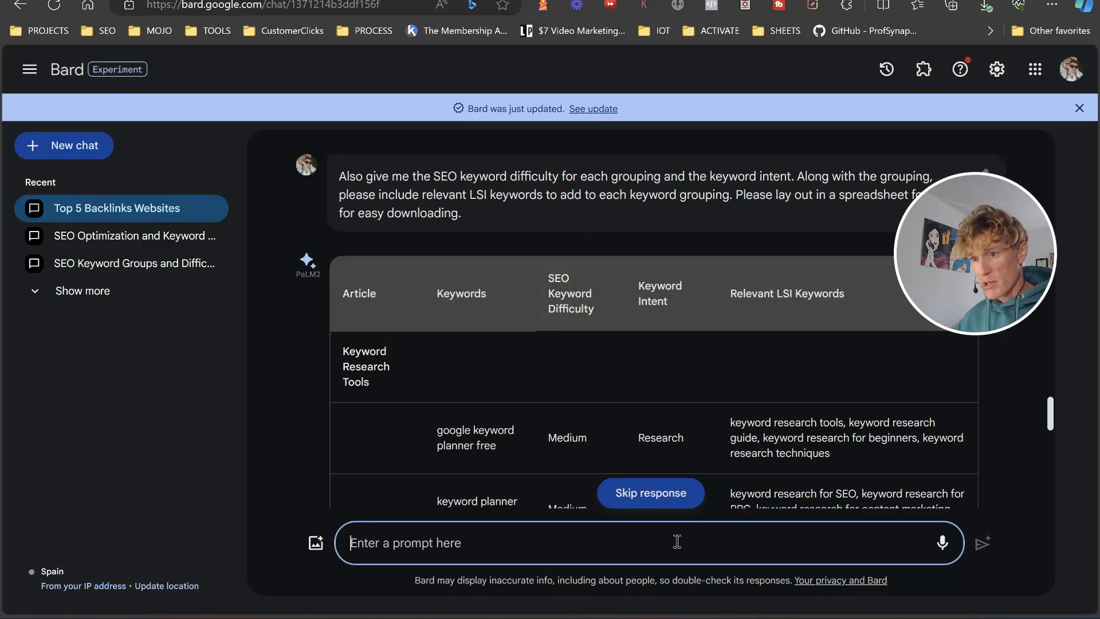
Examine the keyword difficulty, intent and relevant LSI keywords for each article group in Bard's new table.
scroll(318, 300, down, 2)
scroll(329, 221, down, 1)
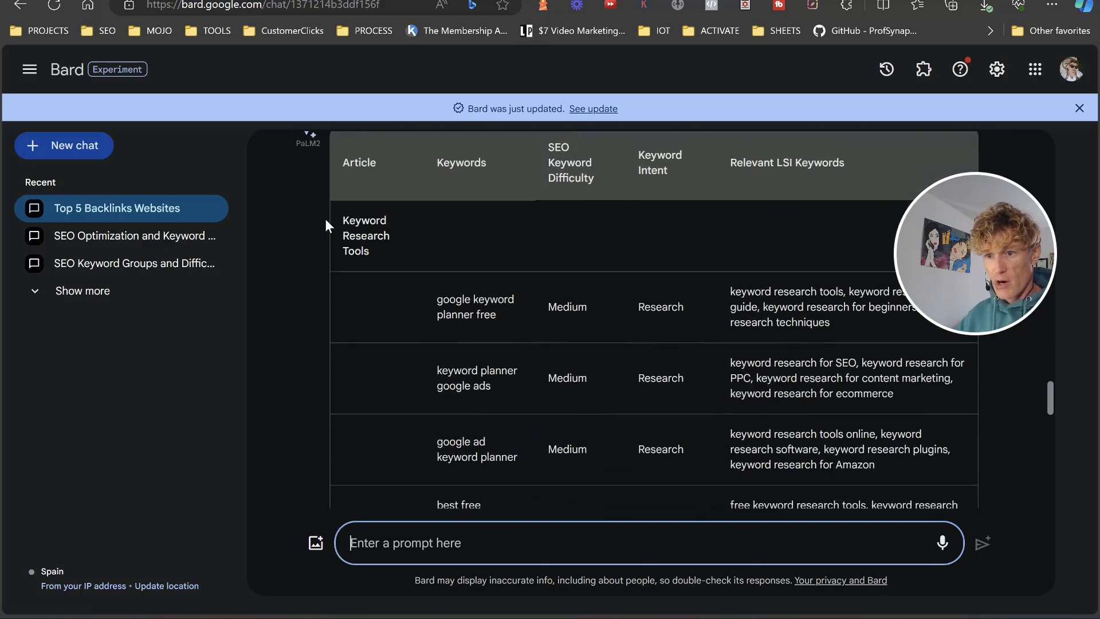
scroll(576, 304, down, 1)
scroll(561, 211, up, 2)
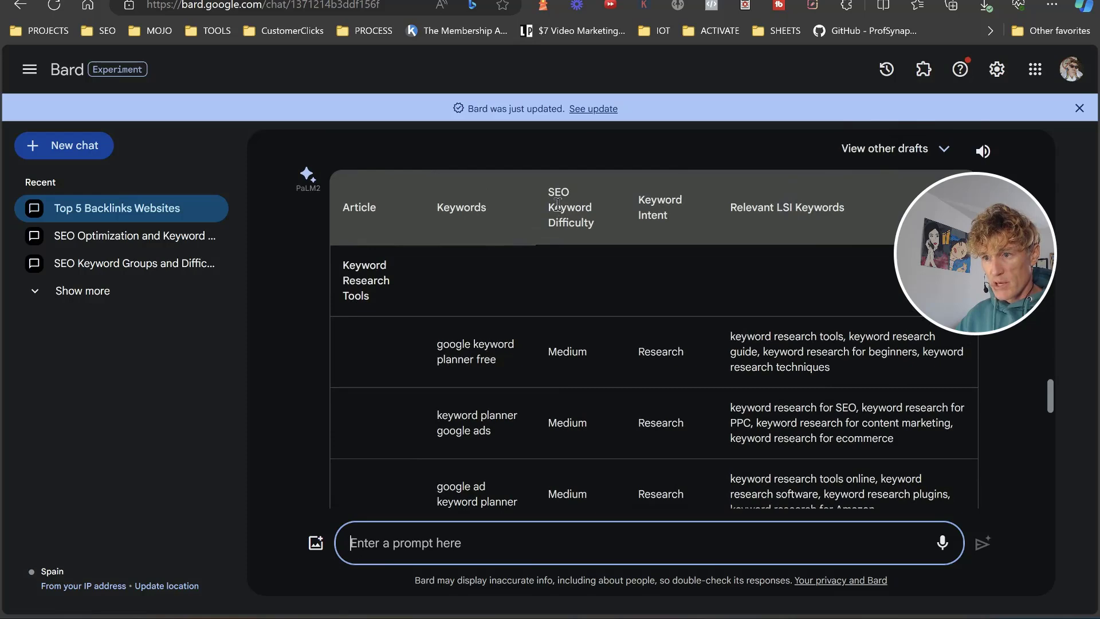
scroll(652, 360, down, 3)
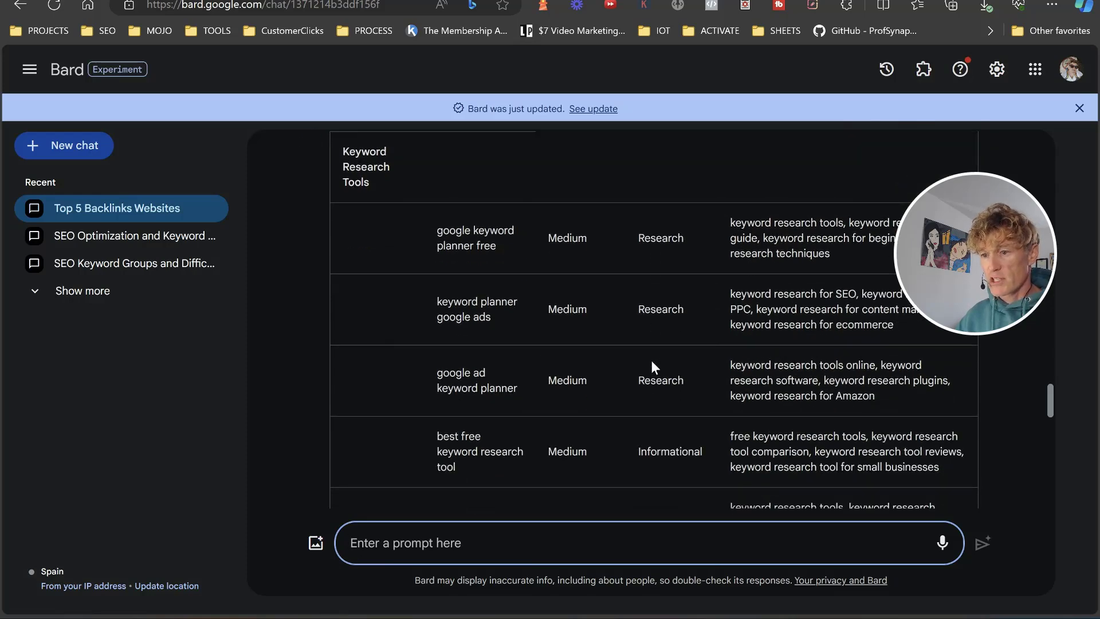
scroll(664, 373, up, 3)
scroll(724, 232, down, 6)
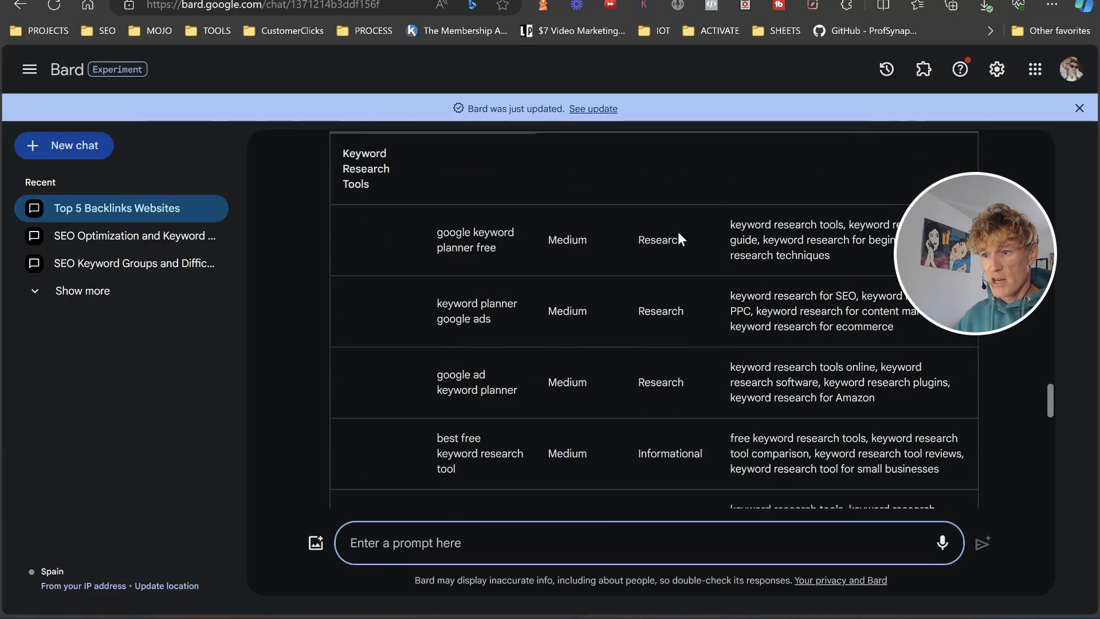
scroll(771, 250, down, 5)
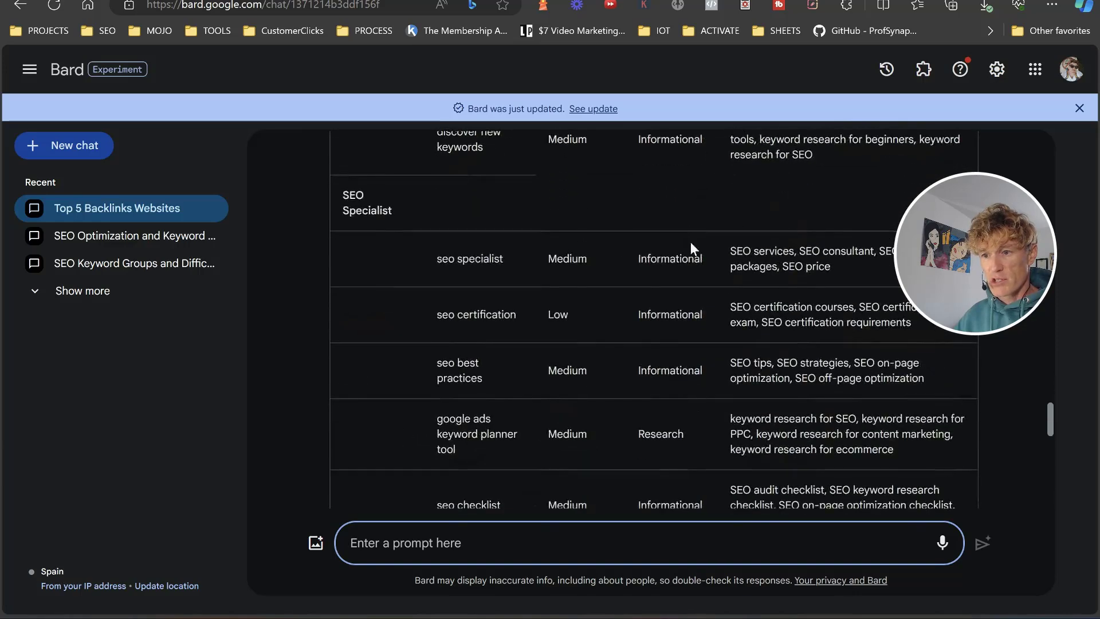
scroll(564, 269, down, 8)
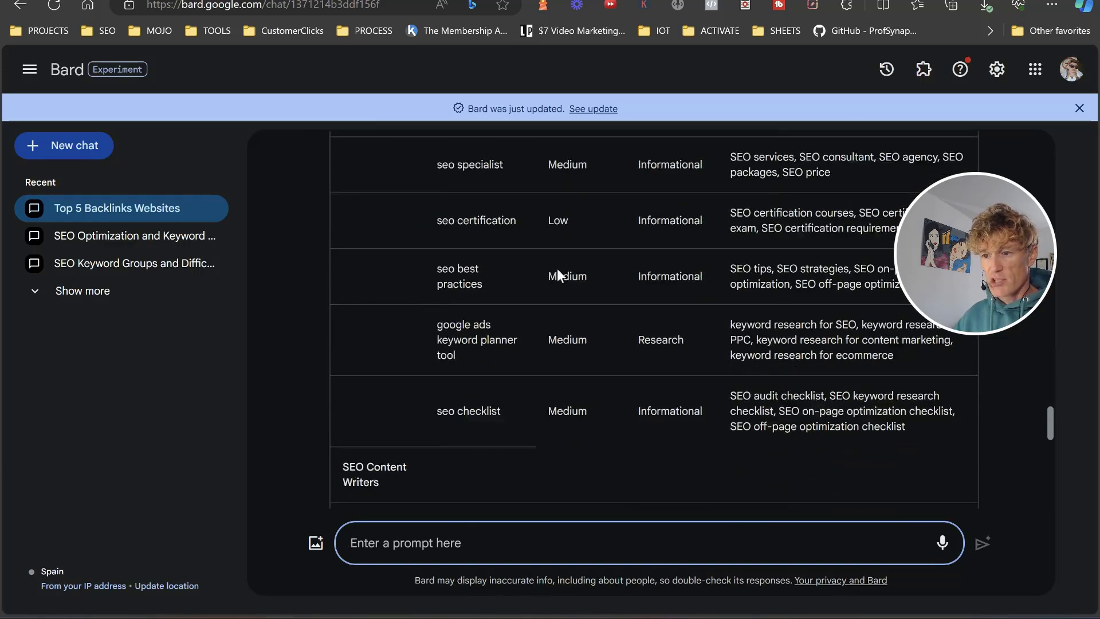
scroll(564, 296, down, 6)
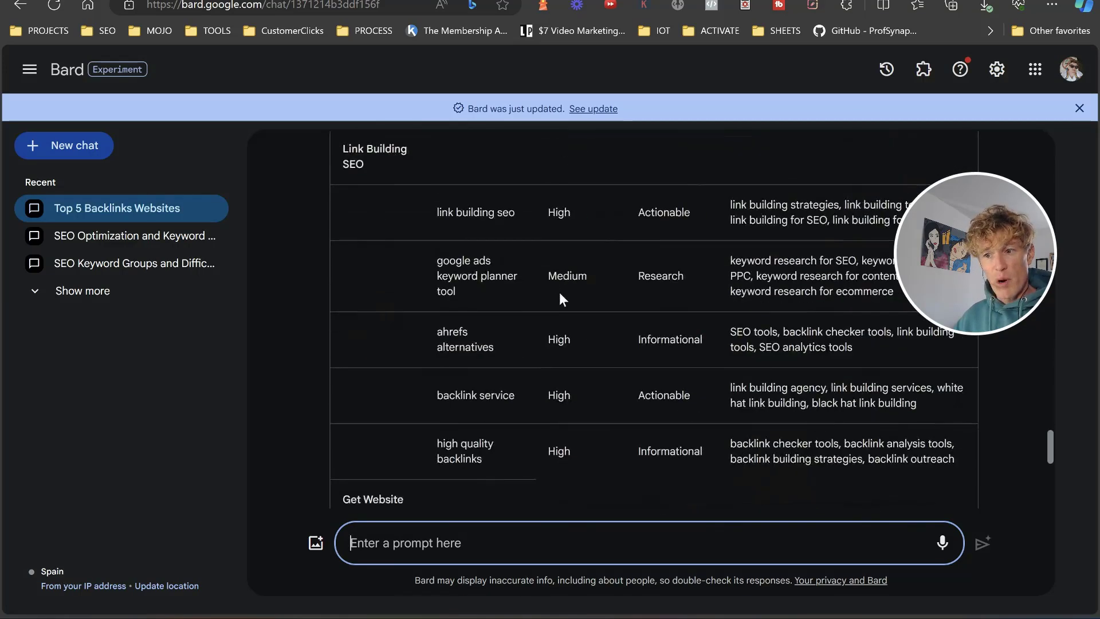